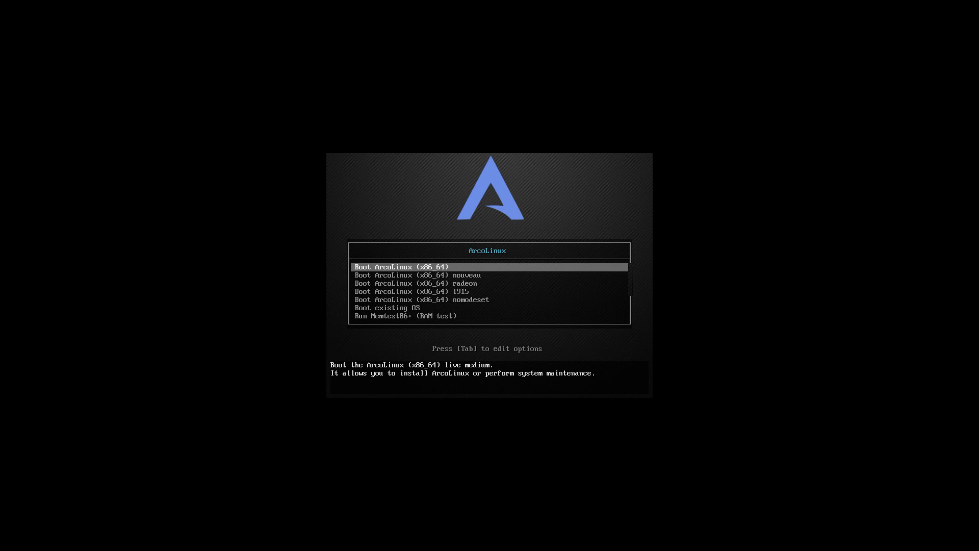
- Move the boot menu highlight down to the 'Boot ArcoLinux (x86_64) radeon' entry
{"action": "key", "text": "Down"}
{"action": "key", "text": "Down"}
{"action": "key", "text": "Down"}
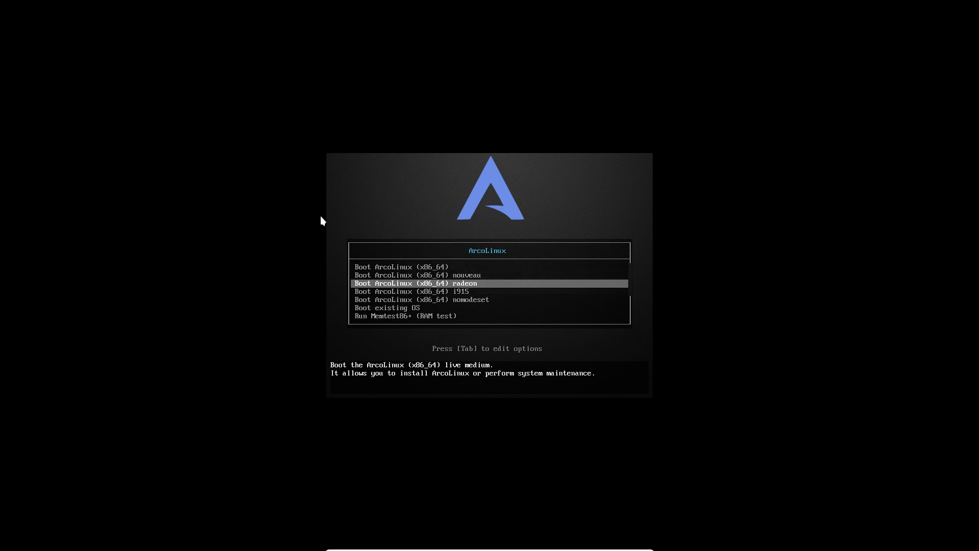
{"action": "key", "text": "Up"}
{"action": "key", "text": "Up"}
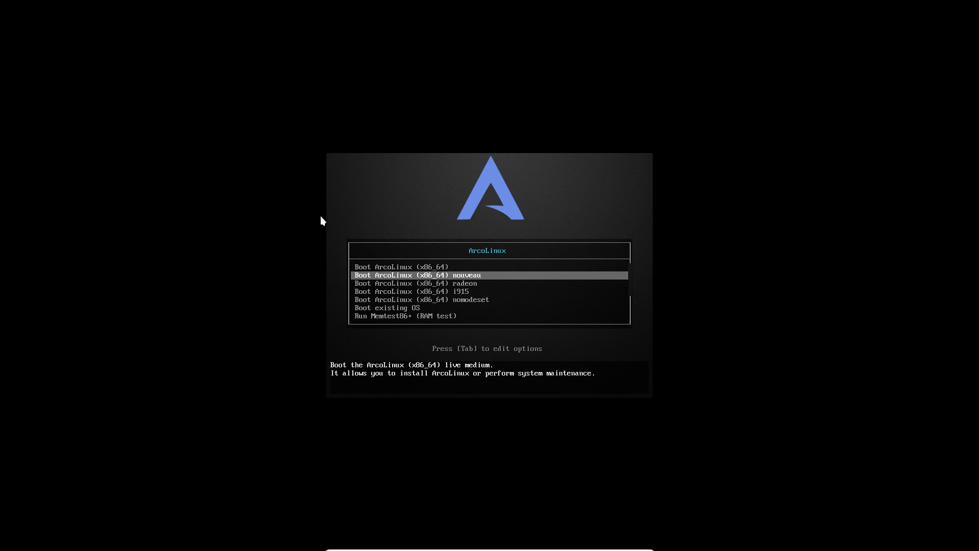
{"action": "key", "text": "Up"}
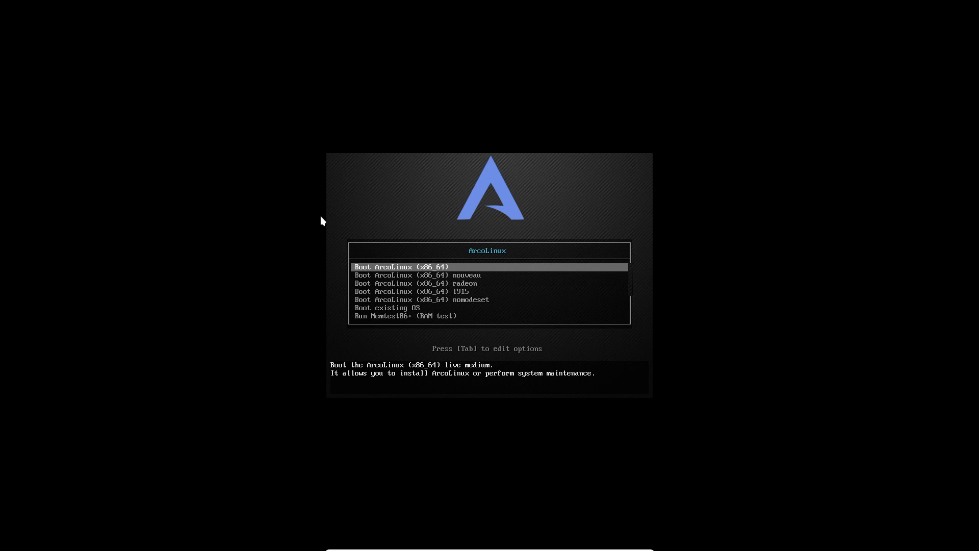
{"action": "key", "text": "Down"}
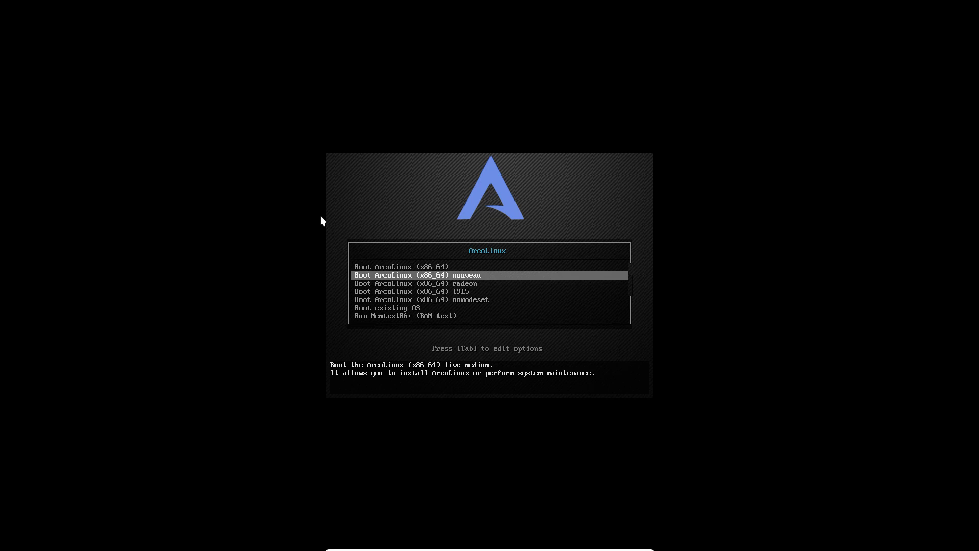
{"action": "key", "text": "Down"}
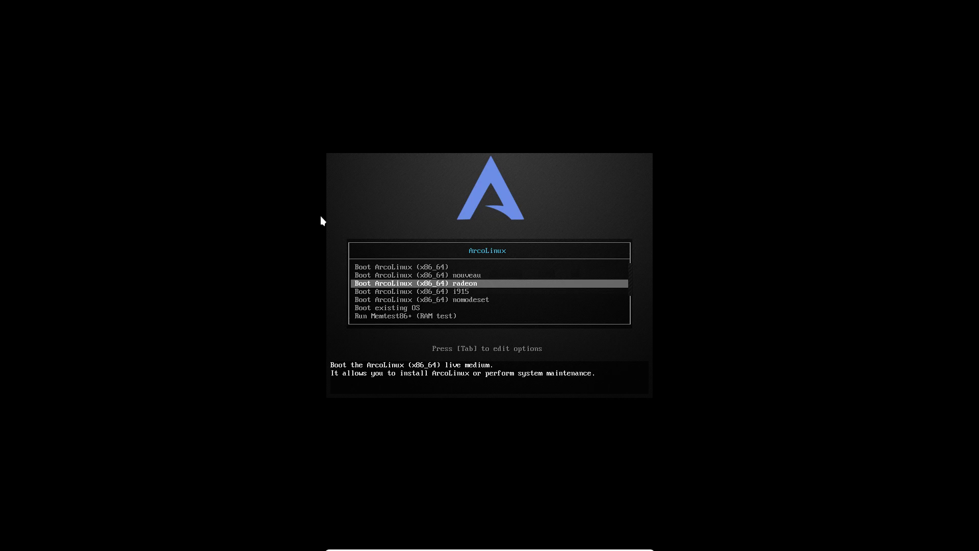
- View the radeon and nouveau entries' kernel options, closing each without changes
{"action": "key", "text": "Tab"}
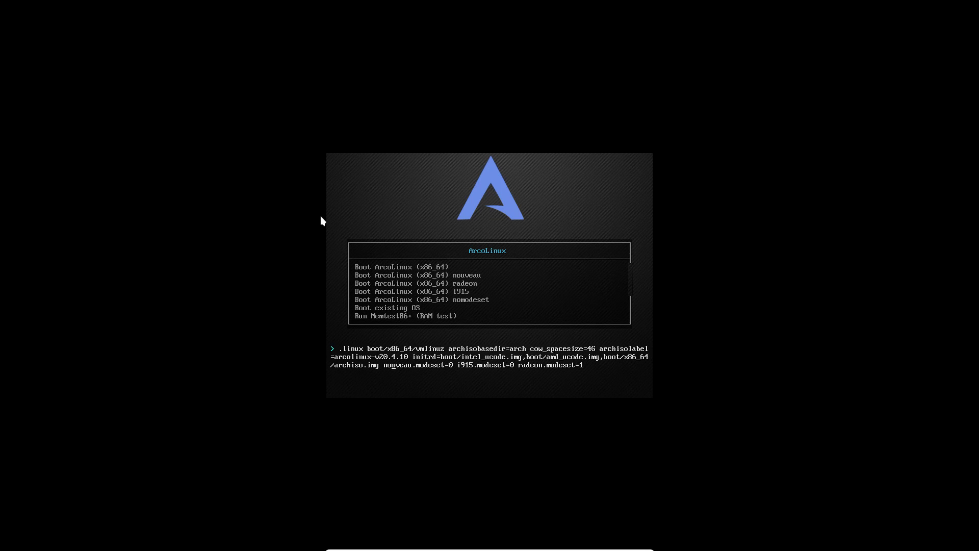
{"action": "key", "text": "Escape"}
{"action": "key", "text": "Up"}
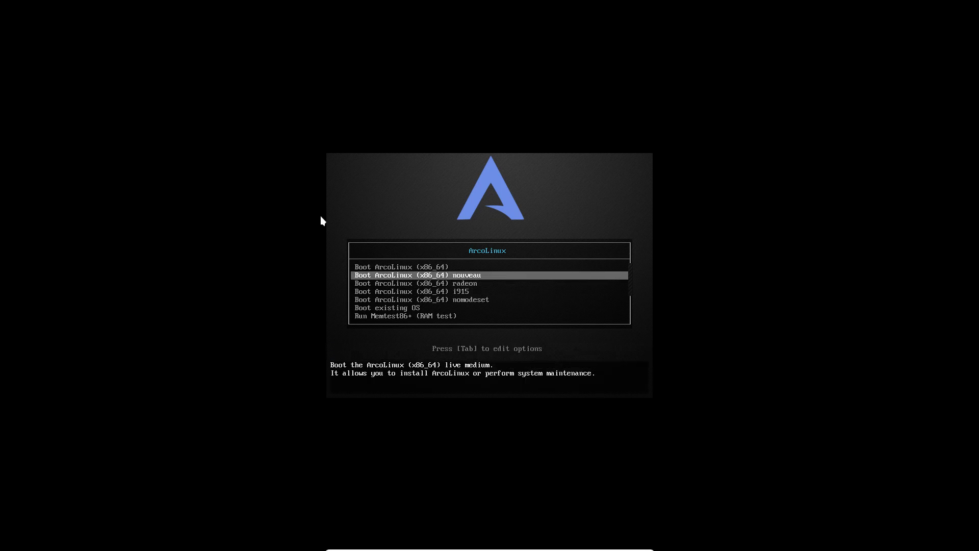
{"action": "key", "text": "Tab"}
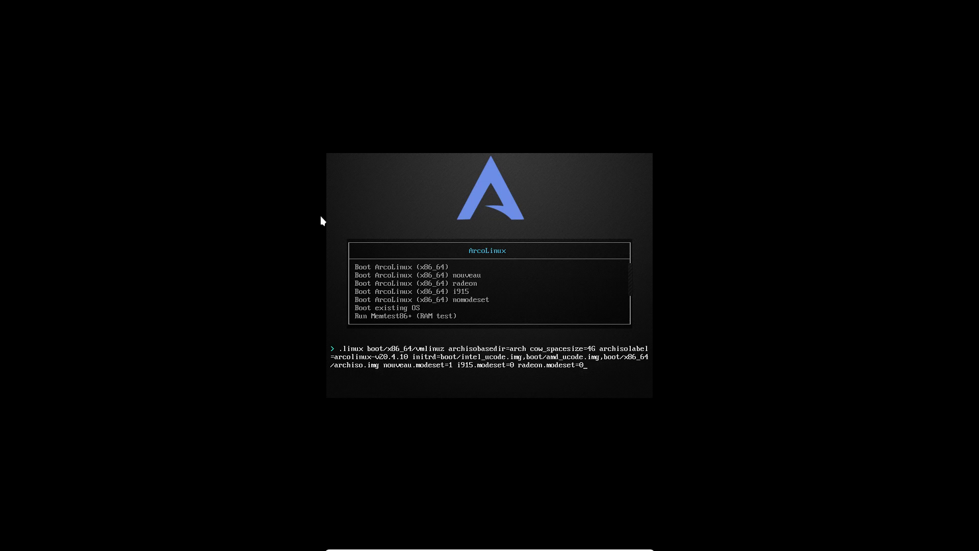
{"action": "key", "text": "Escape"}
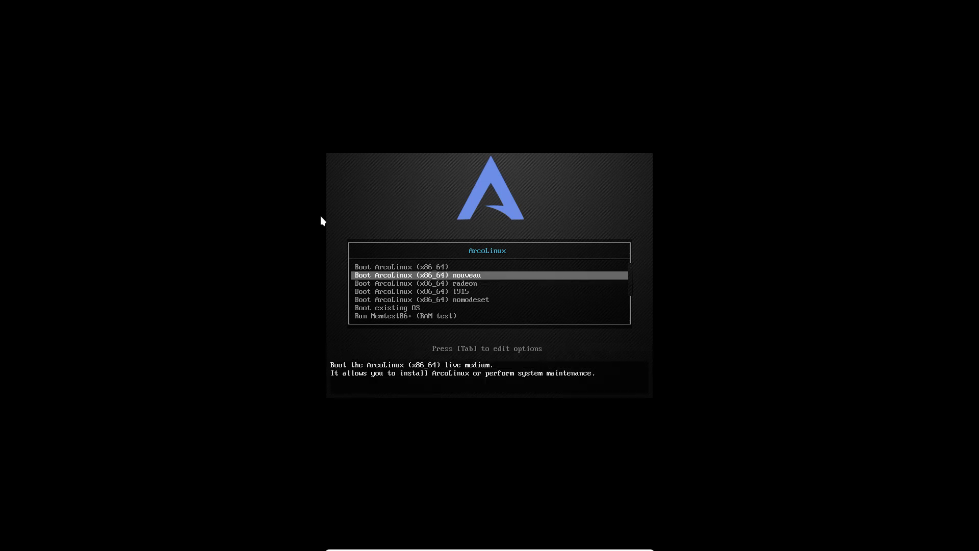
- Test-edit the nouveau options, discard the edits, and select 'Boot ArcoLinux (x86_64)'
{"action": "key", "text": "Down"}
{"action": "key", "text": "Down"}
{"action": "key", "text": "Down"}
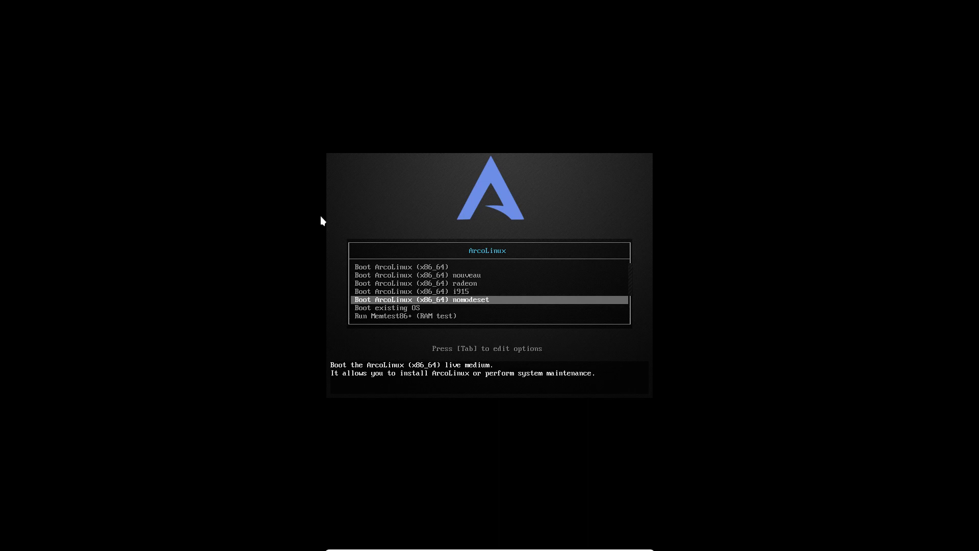
{"action": "key", "text": "Down"}
{"action": "key", "text": "Down"}
{"action": "key", "text": "Down"}
{"action": "key", "text": "Down"}
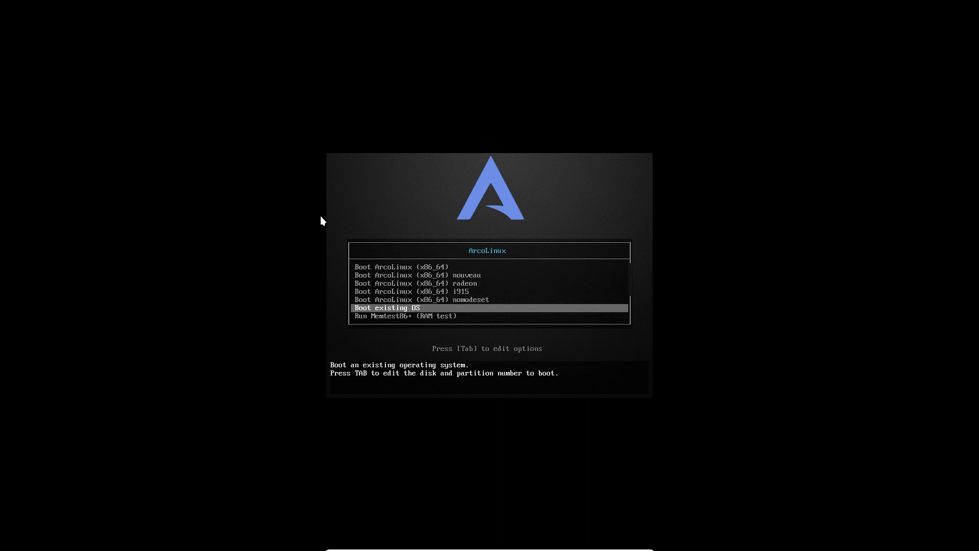
{"action": "key", "text": "Down"}
{"action": "key", "text": "Up"}
{"action": "key", "text": "Up"}
{"action": "key", "text": "Up"}
{"action": "key", "text": "Up"}
{"action": "key", "text": "Up"}
{"action": "key", "text": "Up"}
{"action": "key", "text": "Up"}
{"action": "key", "text": "Up"}
{"action": "key", "text": "Up"}
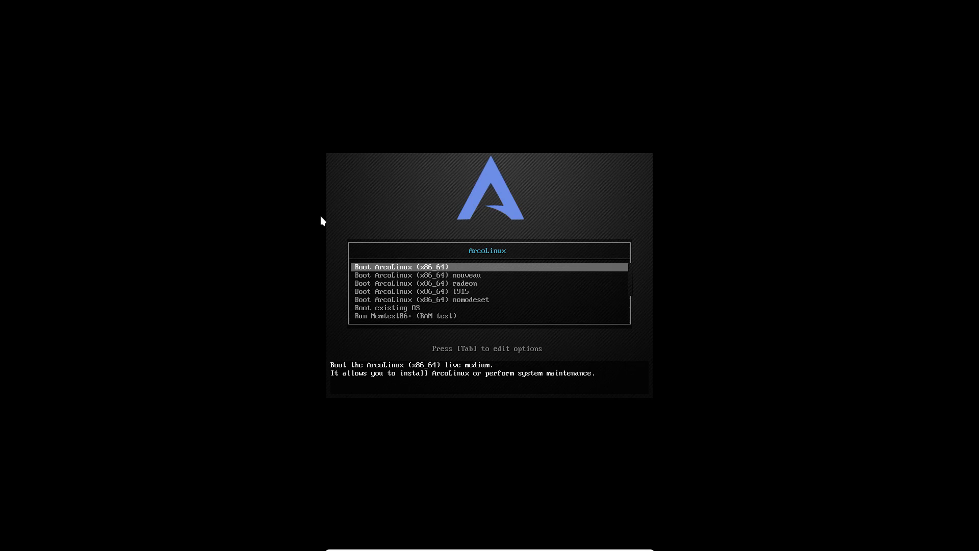
{"action": "key", "text": "Down"}
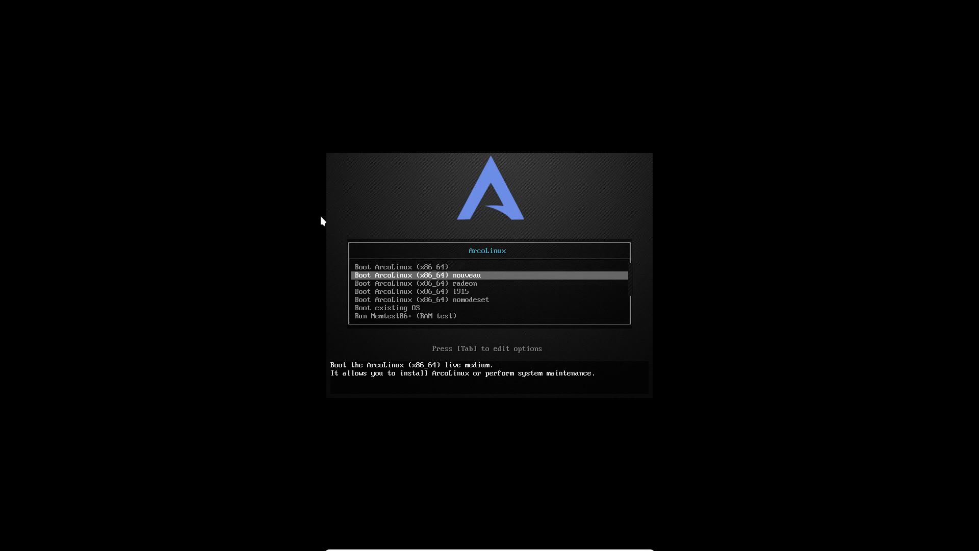
{"action": "key", "text": "Tab"}
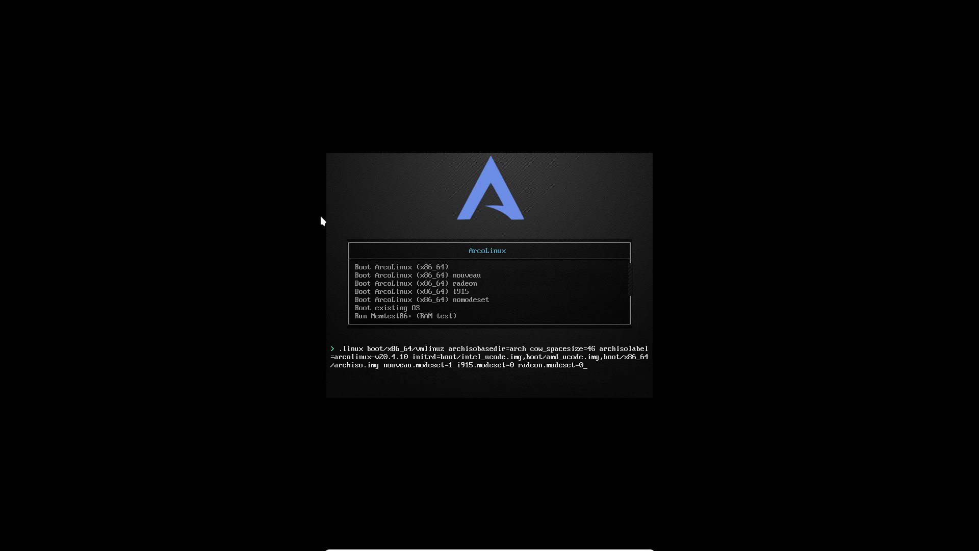
{"action": "type", "text": "scfdsffplkdsfg;ok"}
{"action": "key", "text": "BackSpace"}
{"action": "key", "text": "BackSpace"}
{"action": "key", "text": "BackSpace"}
{"action": "key", "text": "BackSpace"}
{"action": "key", "text": "BackSpace"}
{"action": "key", "text": "BackSpace"}
{"action": "key", "text": "BackSpace"}
{"action": "key", "text": "BackSpace"}
{"action": "key", "text": "BackSpace"}
{"action": "key", "text": "BackSpace"}
{"action": "key", "text": "BackSpace"}
{"action": "key", "text": "BackSpace"}
{"action": "key", "text": "BackSpace"}
{"action": "key", "text": "BackSpace"}
{"action": "key", "text": "BackSpace"}
{"action": "key", "text": "Escape"}
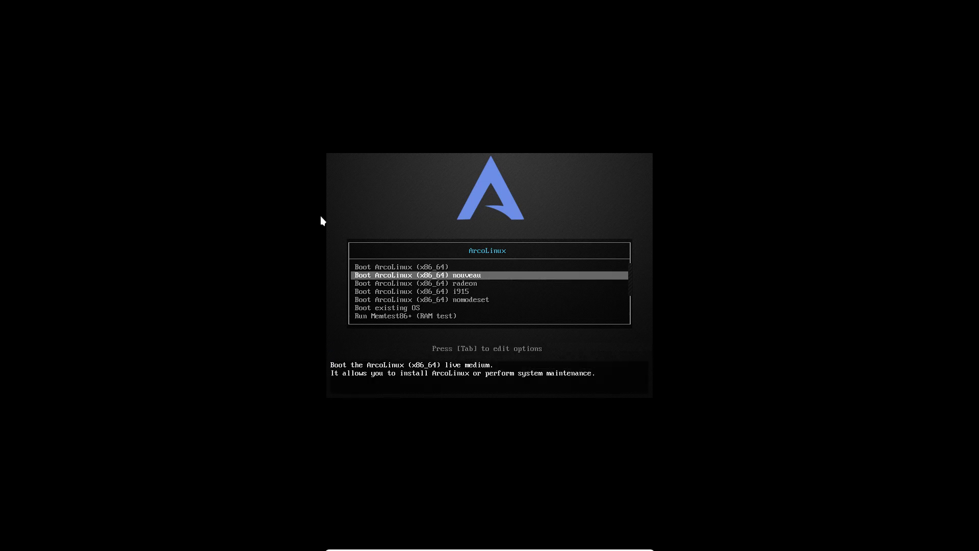
{"action": "key", "text": "Up"}
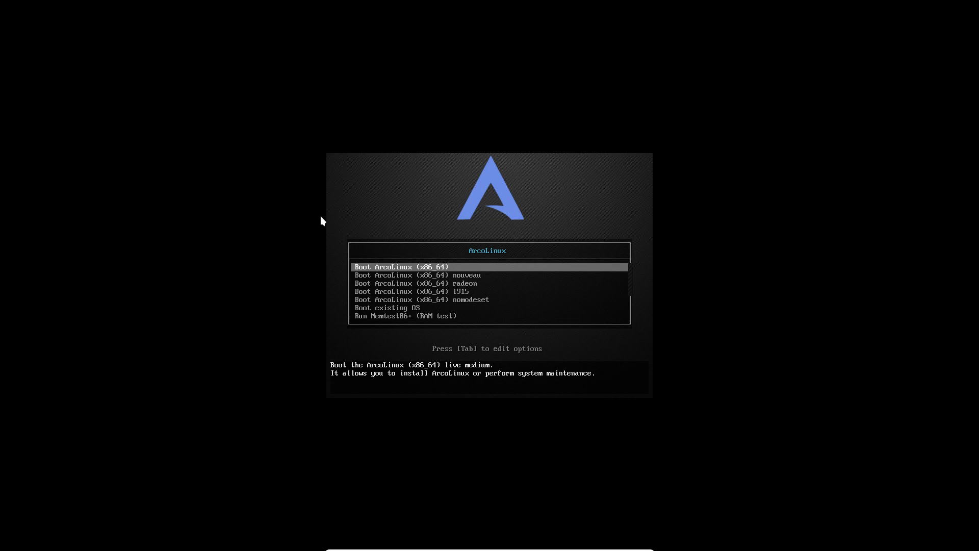
- Boot the 'Boot ArcoLinux (x86_64)' entry into the live Xfce desktop with the Welcome App
{"action": "key", "text": "Return"}
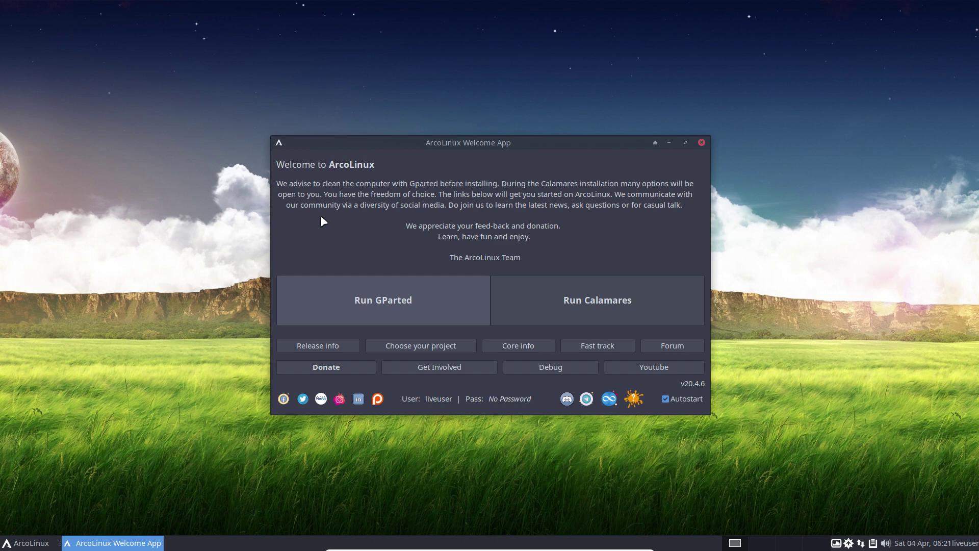
{"action": "left_click", "coordinate": [26, 543]}
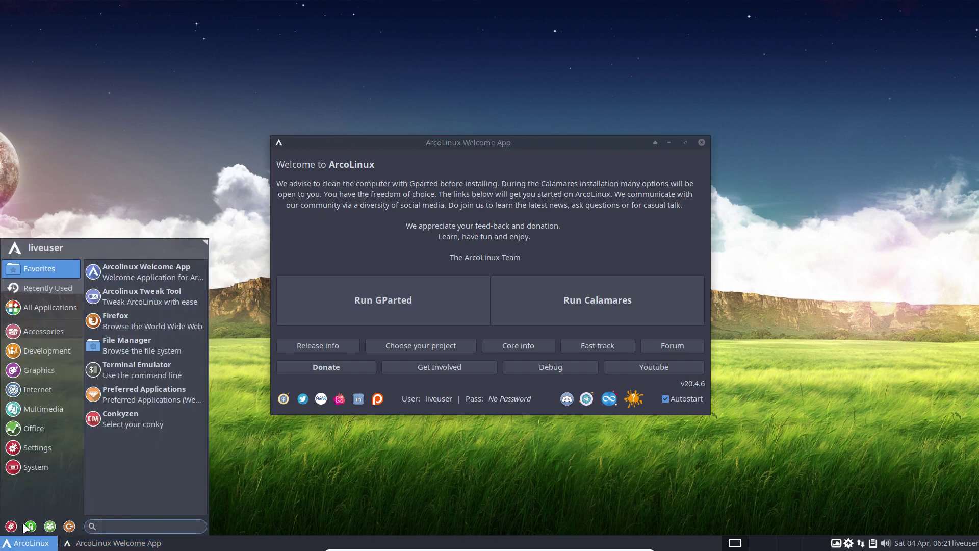
{"action": "mouse_move", "coordinate": [38, 448]}
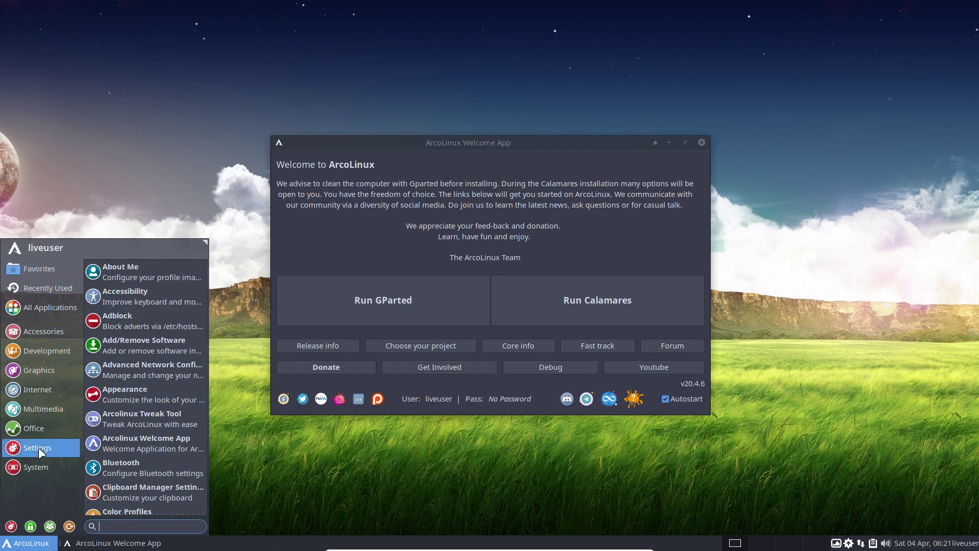
{"action": "mouse_move", "coordinate": [41, 431]}
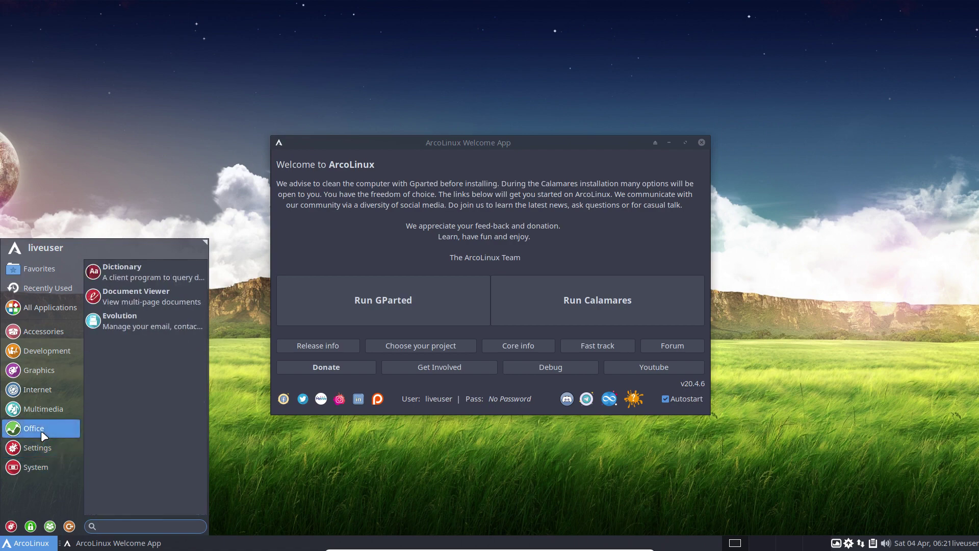
{"action": "left_click", "coordinate": [44, 405]}
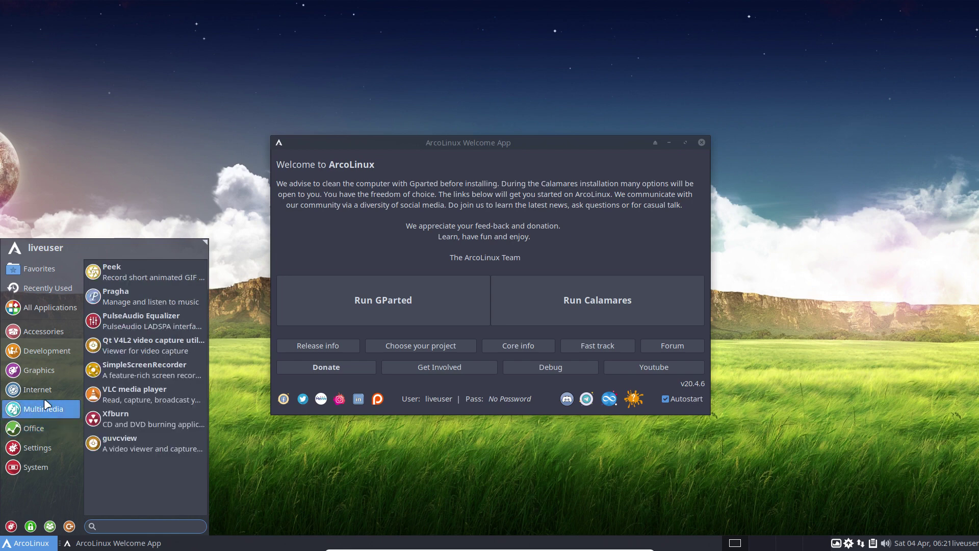
{"action": "mouse_move", "coordinate": [46, 372]}
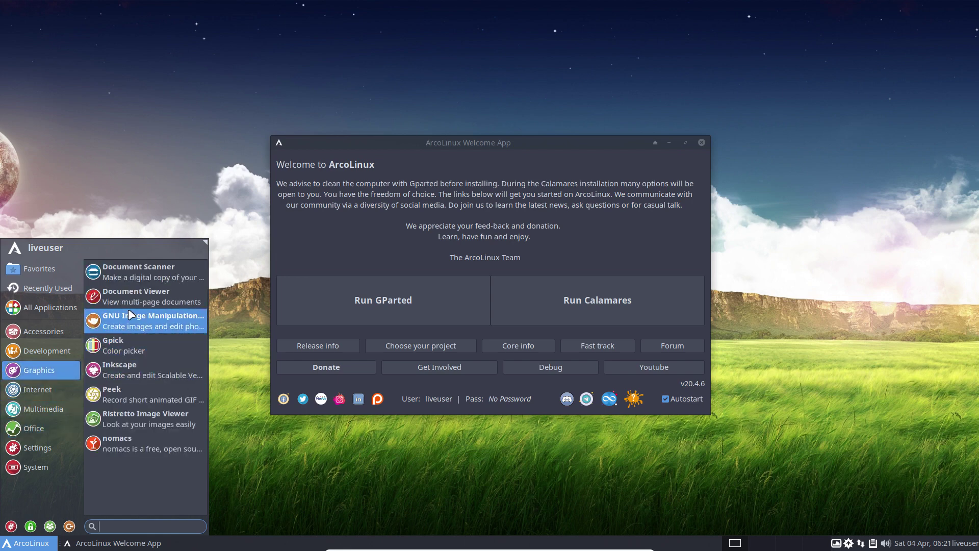
{"action": "mouse_move", "coordinate": [51, 353]}
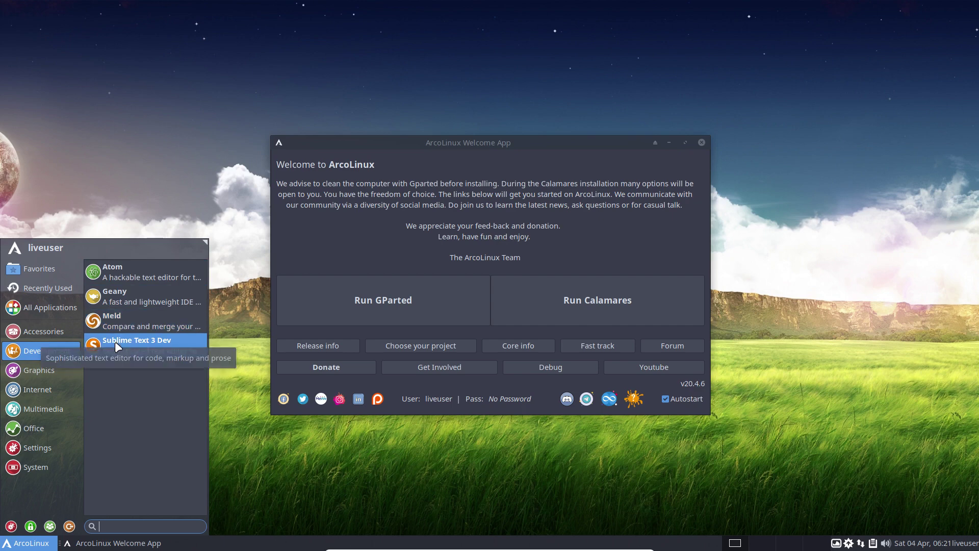
{"action": "mouse_move", "coordinate": [50, 332]}
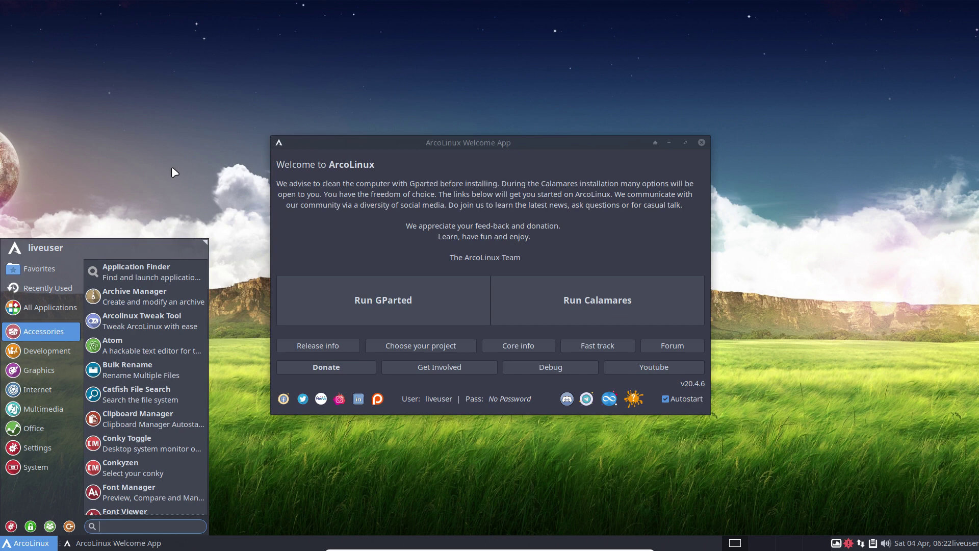
{"action": "left_click", "coordinate": [161, 326]}
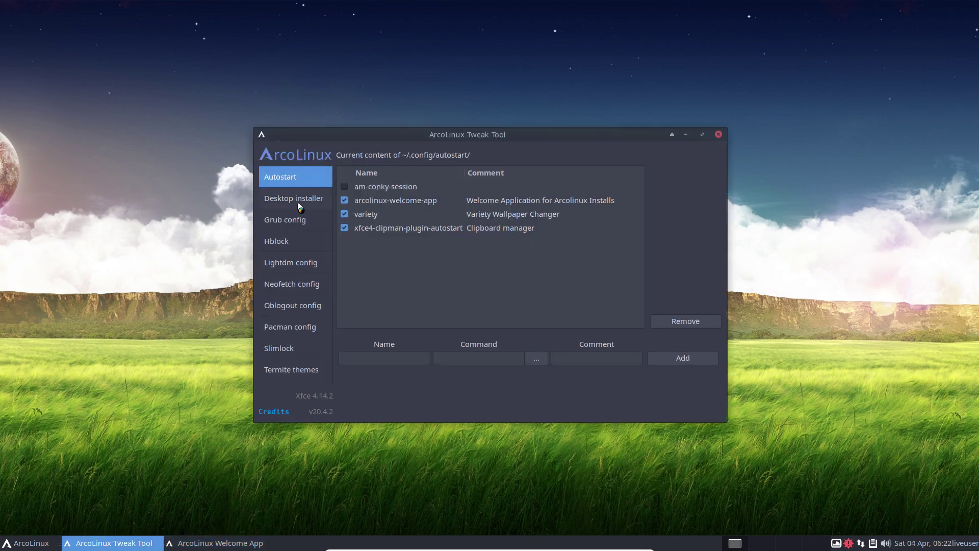
{"action": "left_click", "coordinate": [294, 202]}
{"action": "left_click", "coordinate": [411, 181]}
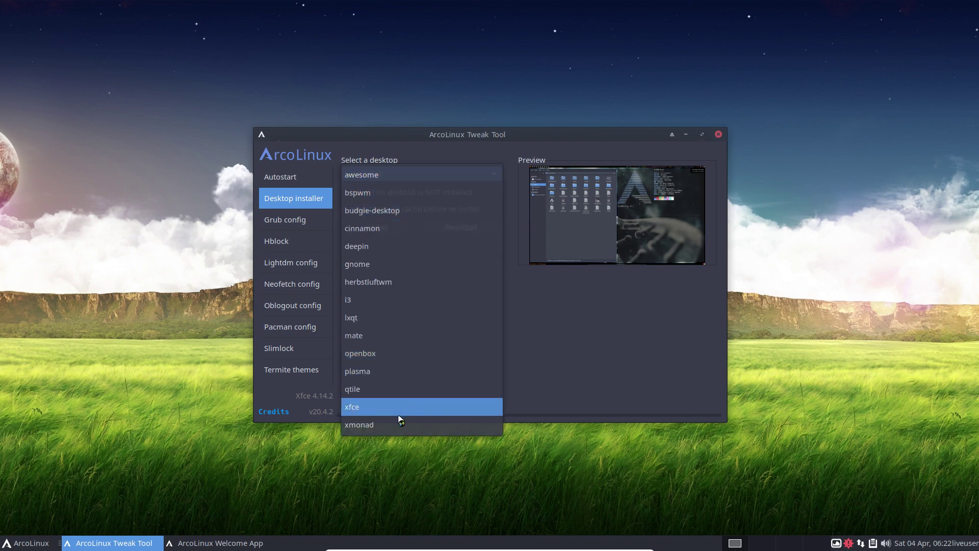
{"action": "left_click", "coordinate": [624, 137]}
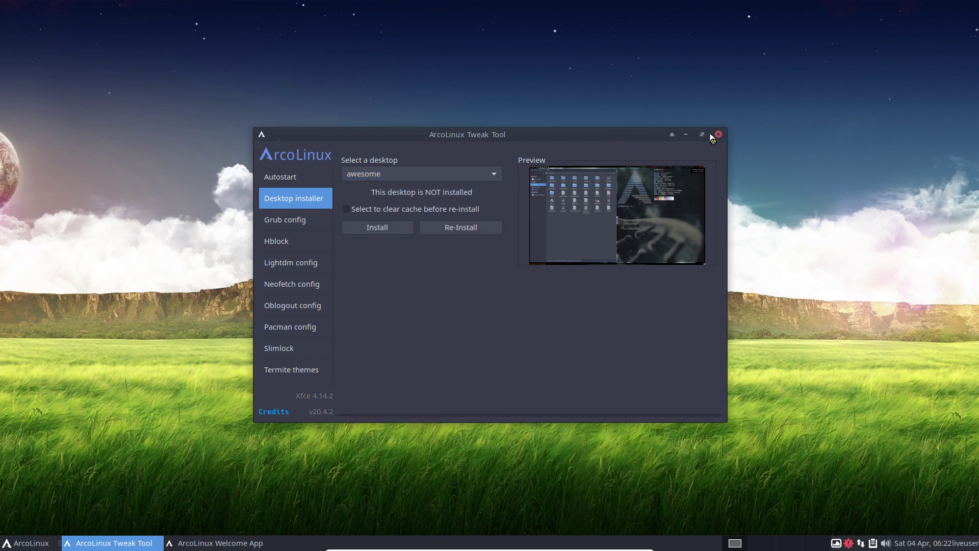
{"action": "left_click", "coordinate": [718, 135]}
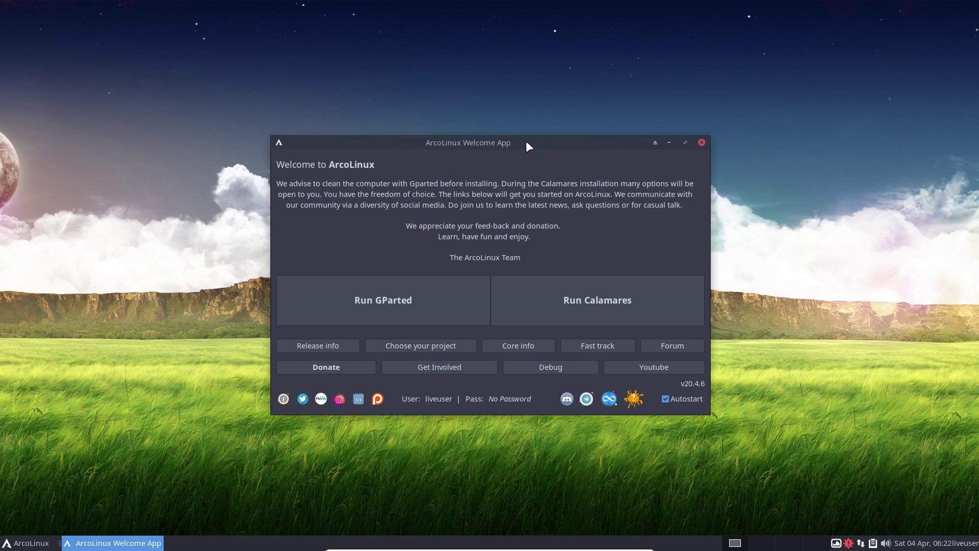
- Open GParted, confirm /dev/sda is one 20.00 GiB unallocated area, and close it
{"action": "left_click", "coordinate": [382, 300]}
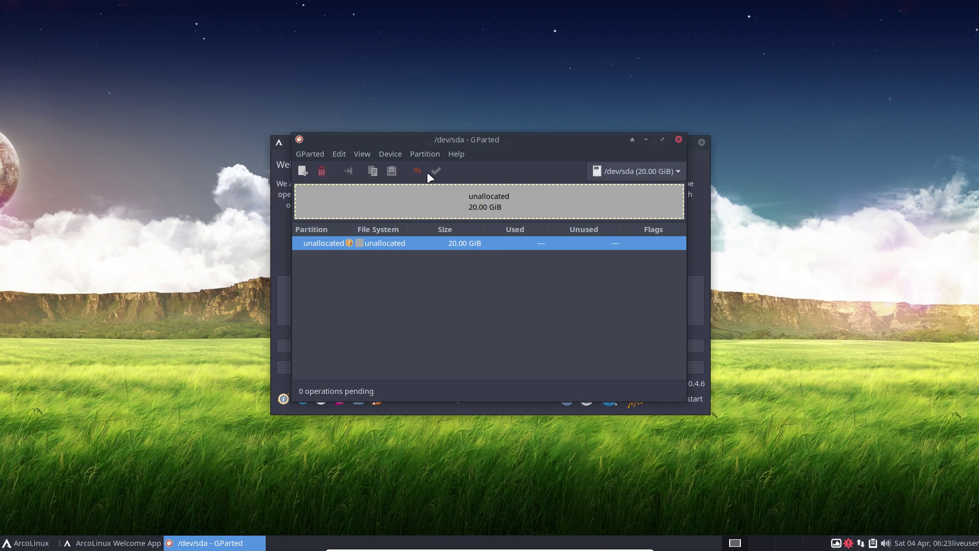
{"action": "left_click", "coordinate": [678, 140]}
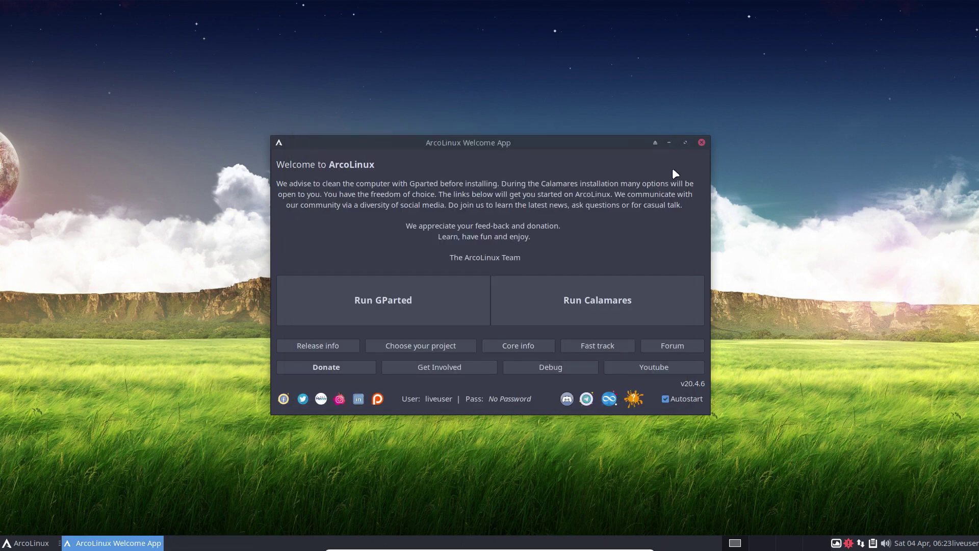
{"action": "left_click", "coordinate": [373, 301]}
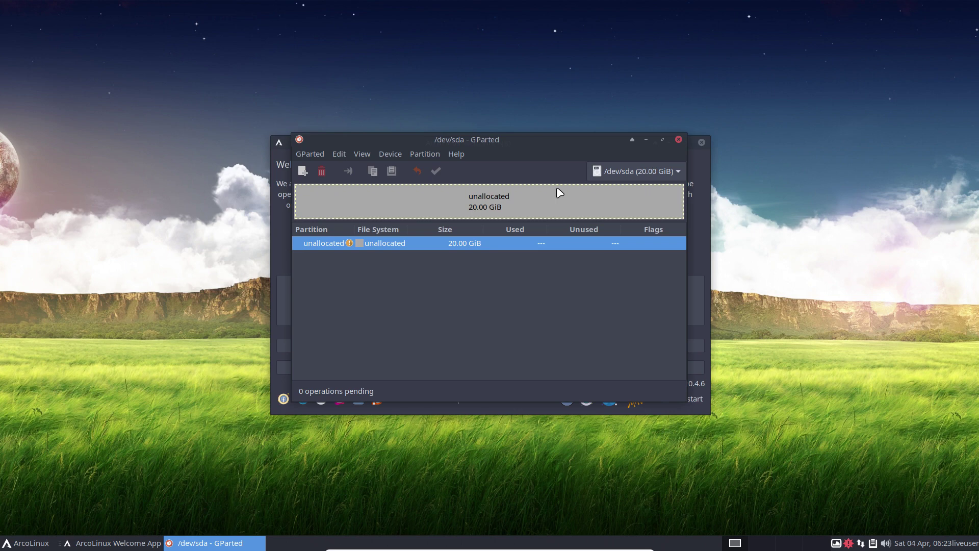
{"action": "left_click", "coordinate": [678, 139]}
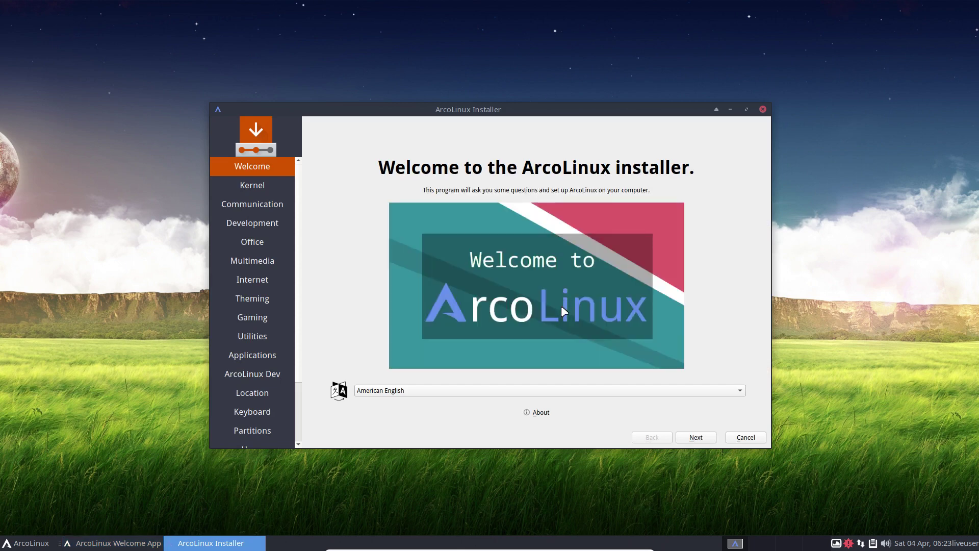
- View the installer's About information, then continue to the Kernel page
{"action": "left_click", "coordinate": [544, 413]}
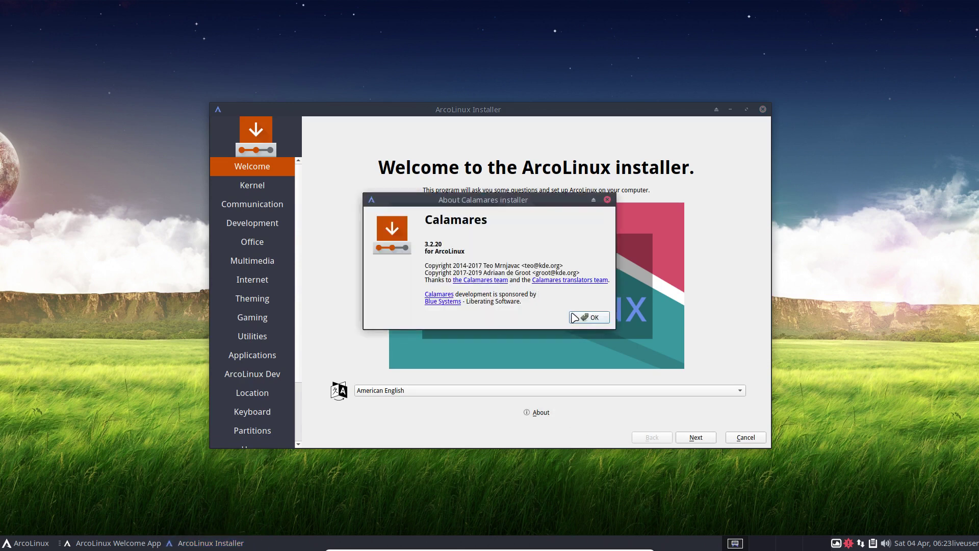
{"action": "left_click", "coordinate": [589, 318]}
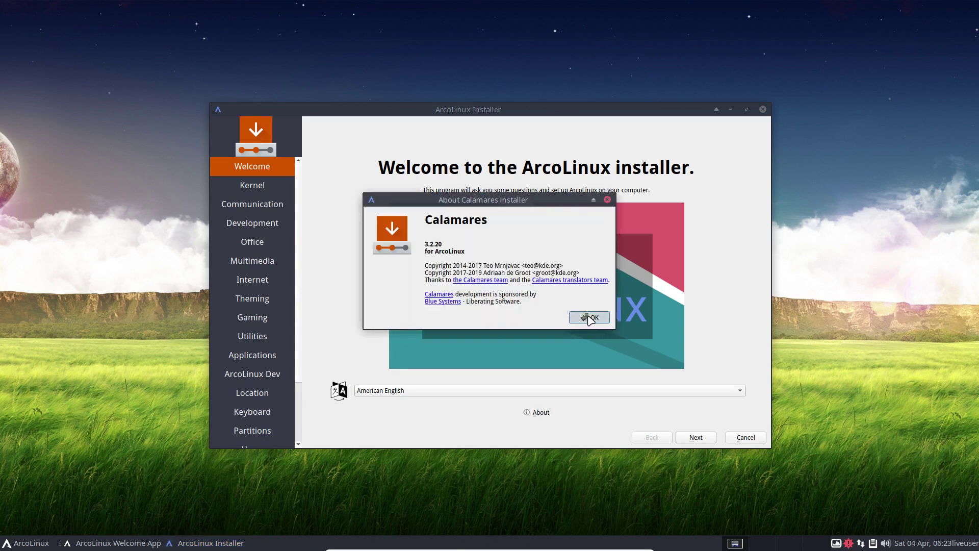
{"action": "left_click", "coordinate": [684, 437]}
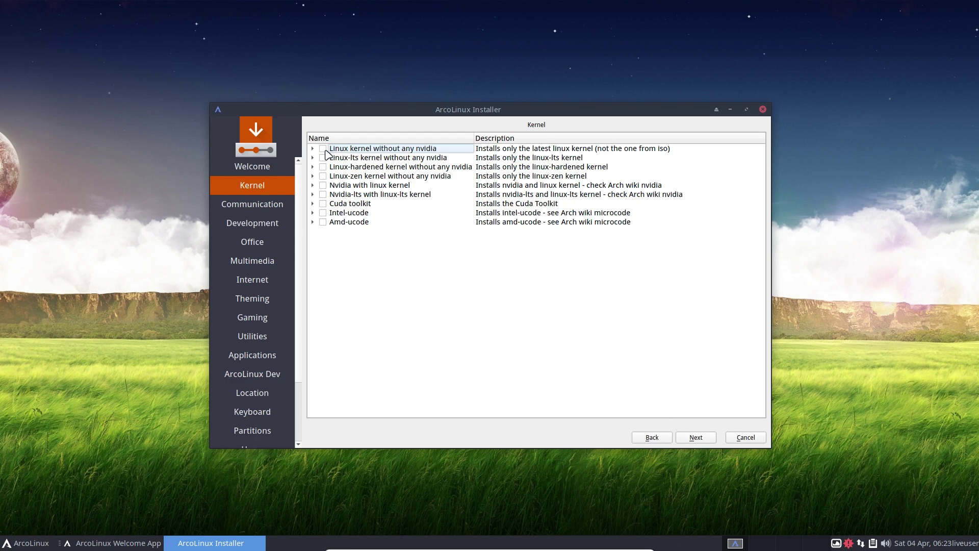
- Review the kernel, Nvidia, Cuda and Intel-ucode options, leaving all unticked
{"action": "left_click", "coordinate": [355, 158]}
{"action": "left_click", "coordinate": [367, 167]}
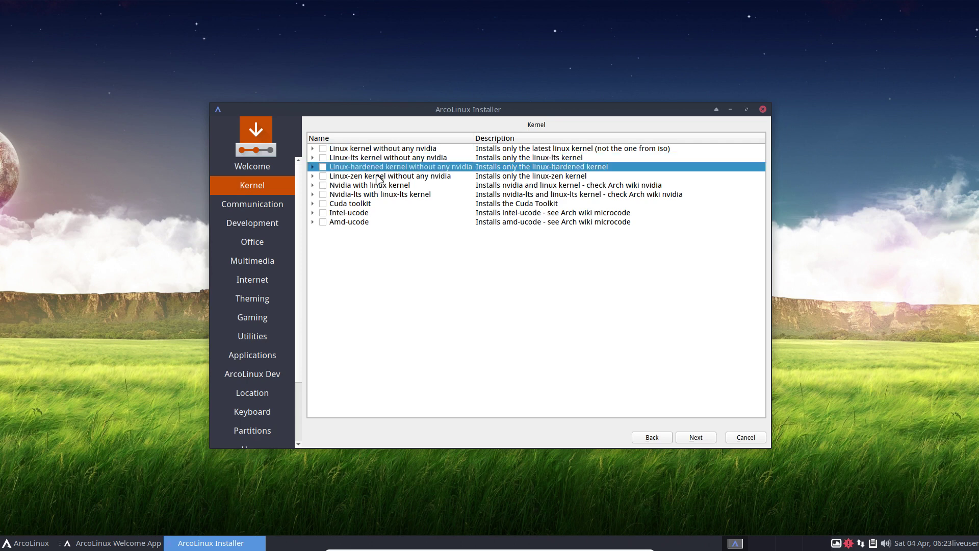
{"action": "left_click", "coordinate": [378, 178]}
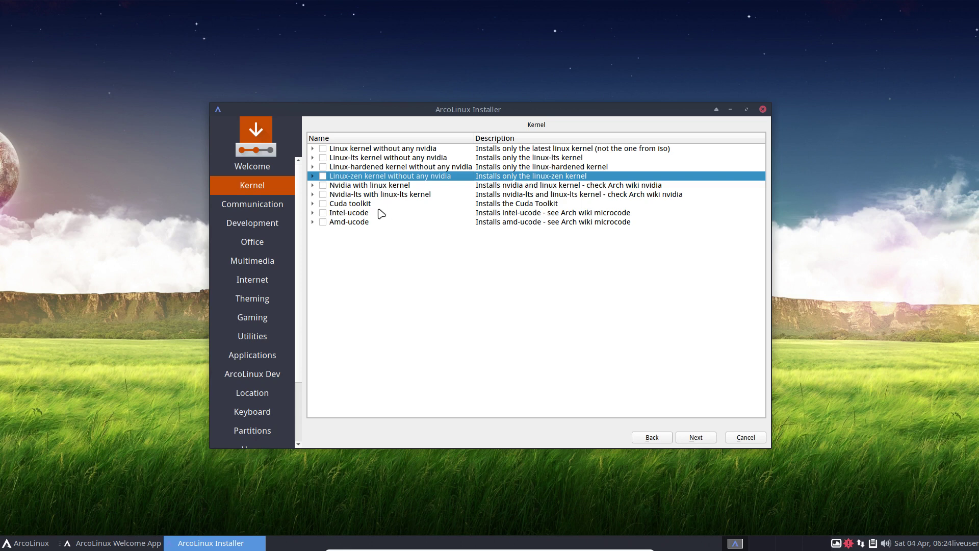
{"action": "left_click", "coordinate": [347, 187]}
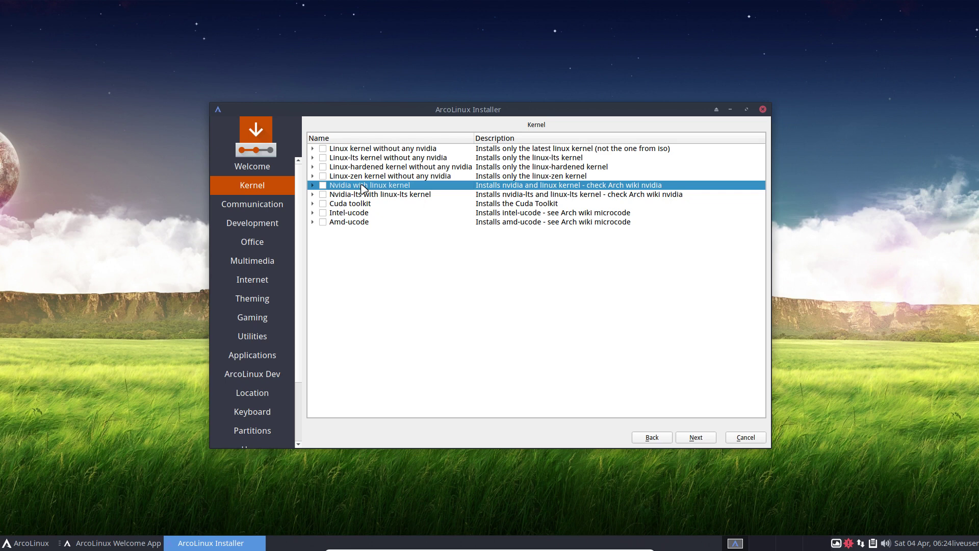
{"action": "left_click", "coordinate": [366, 196]}
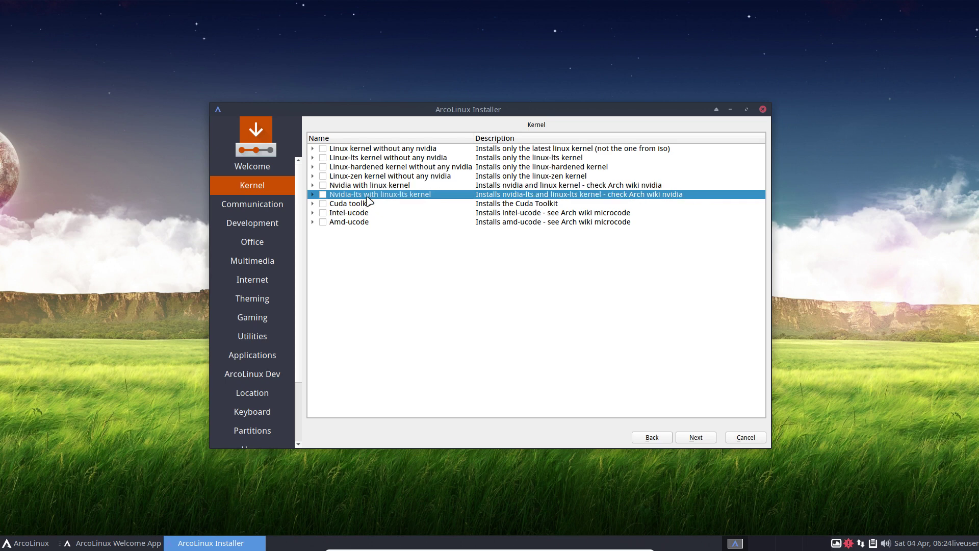
{"action": "left_click", "coordinate": [375, 187]}
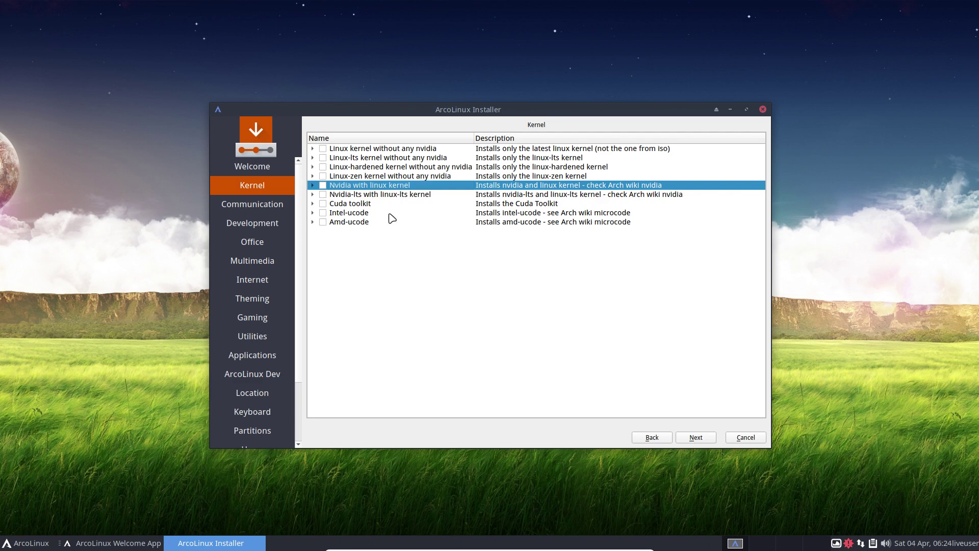
{"action": "left_click", "coordinate": [366, 205]}
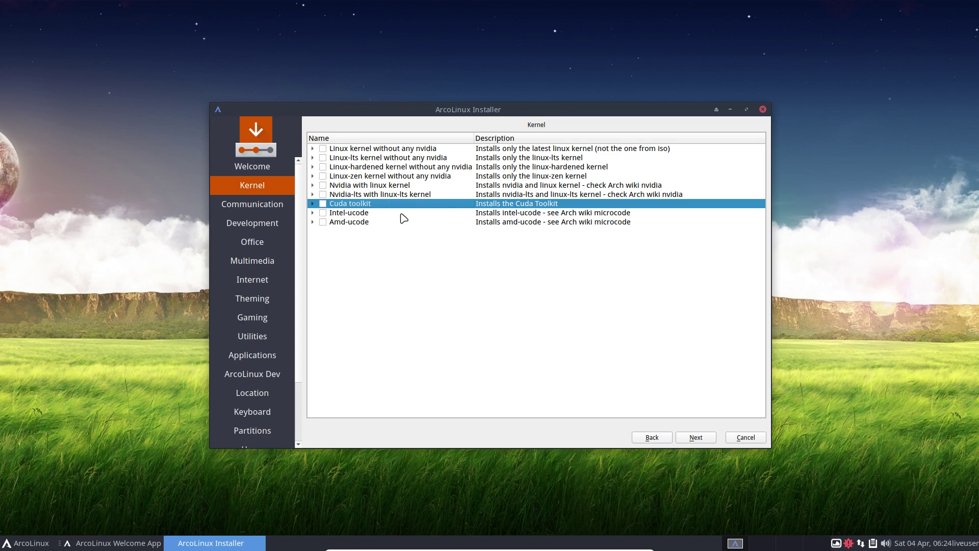
{"action": "left_click", "coordinate": [323, 213]}
{"action": "left_click", "coordinate": [324, 213]}
- Expand the Communication group and tick skypeforlinux-stable-bin
{"action": "left_click", "coordinate": [706, 442]}
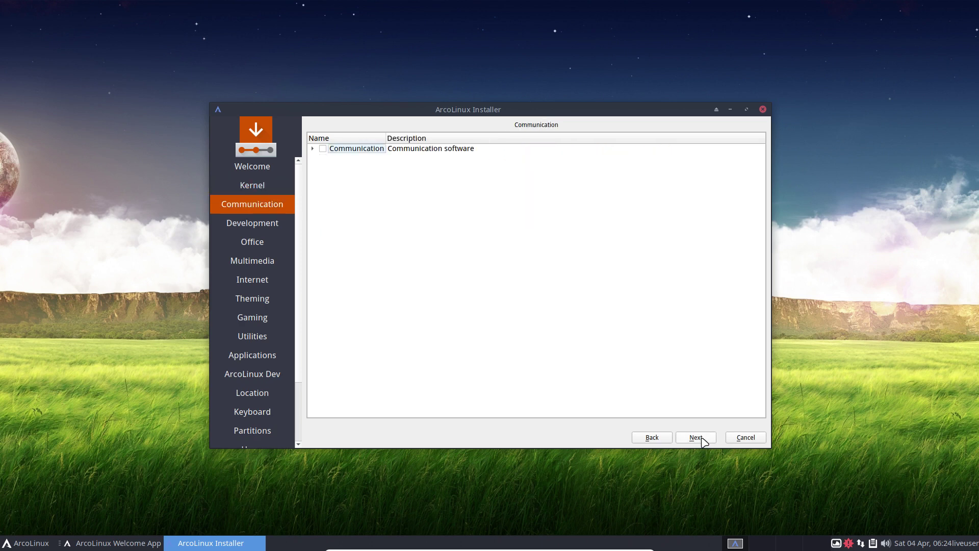
{"action": "left_click", "coordinate": [313, 150]}
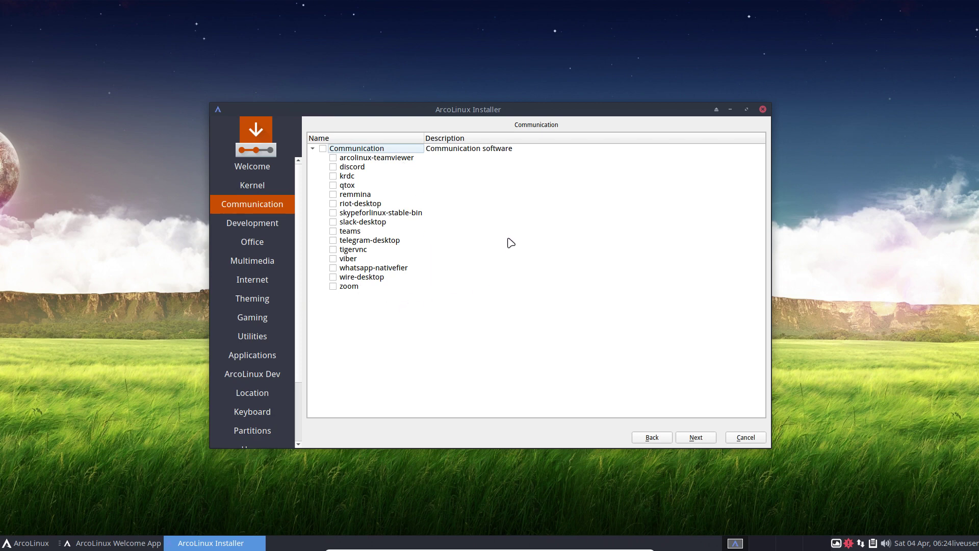
{"action": "left_click_drag", "start_coordinate": [511, 115], "coordinate": [492, 83]}
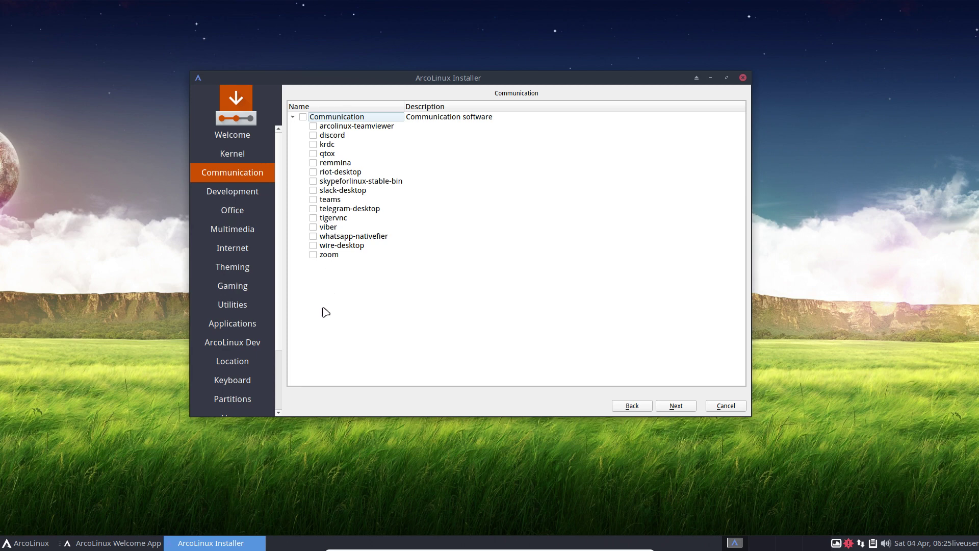
{"action": "left_click", "coordinate": [313, 181]}
- Browse the application menu's System category, then show the expanded Development package list
{"action": "left_click", "coordinate": [24, 543]}
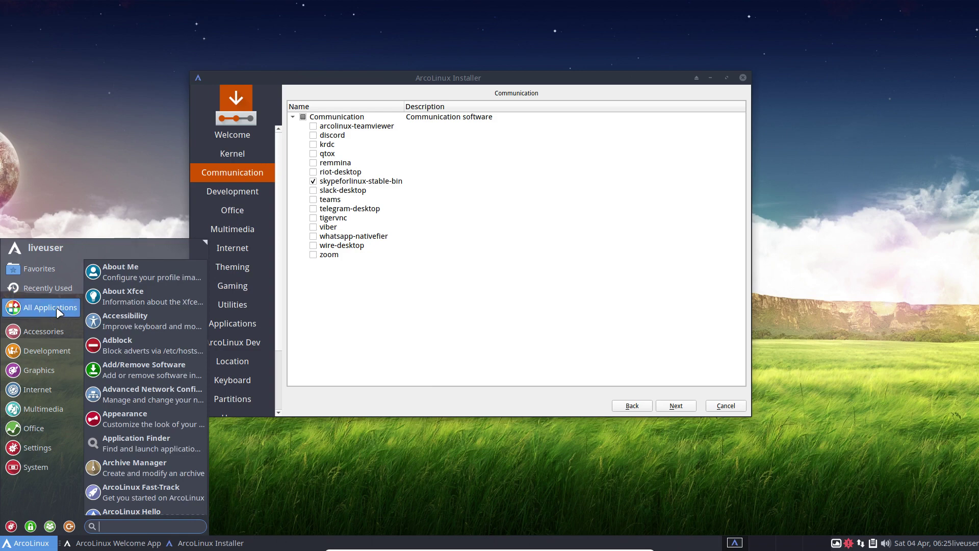
{"action": "left_click", "coordinate": [513, 101]}
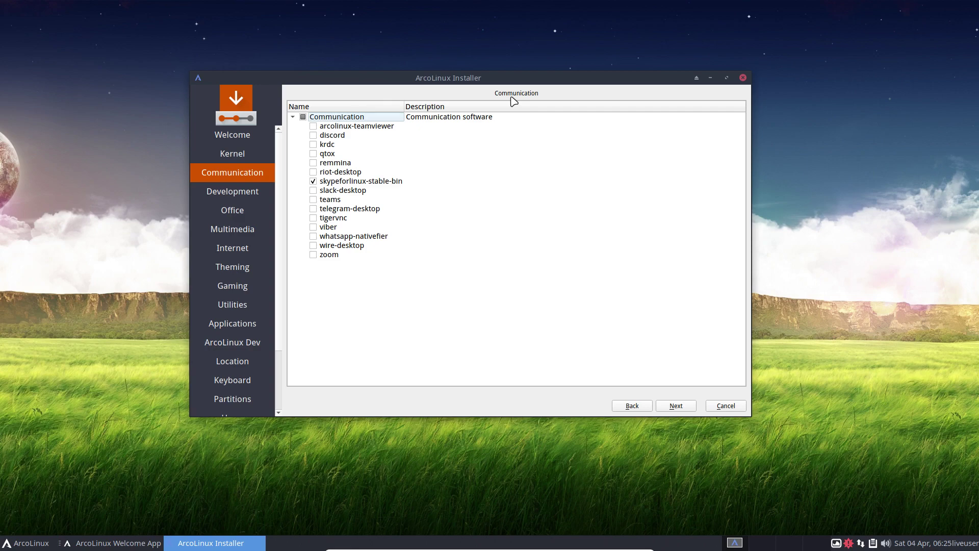
{"action": "left_click", "coordinate": [32, 542]}
{"action": "mouse_move", "coordinate": [42, 446]}
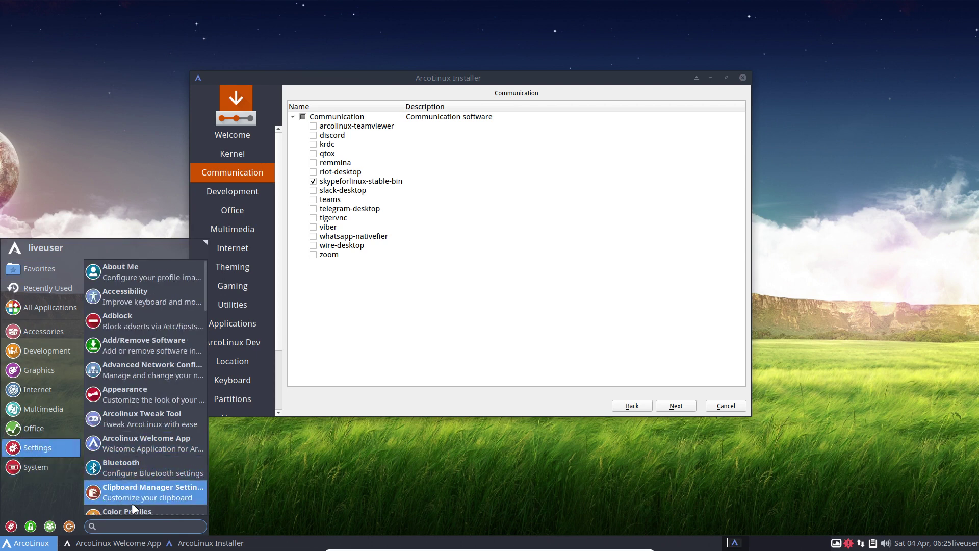
{"action": "left_click", "coordinate": [438, 313]}
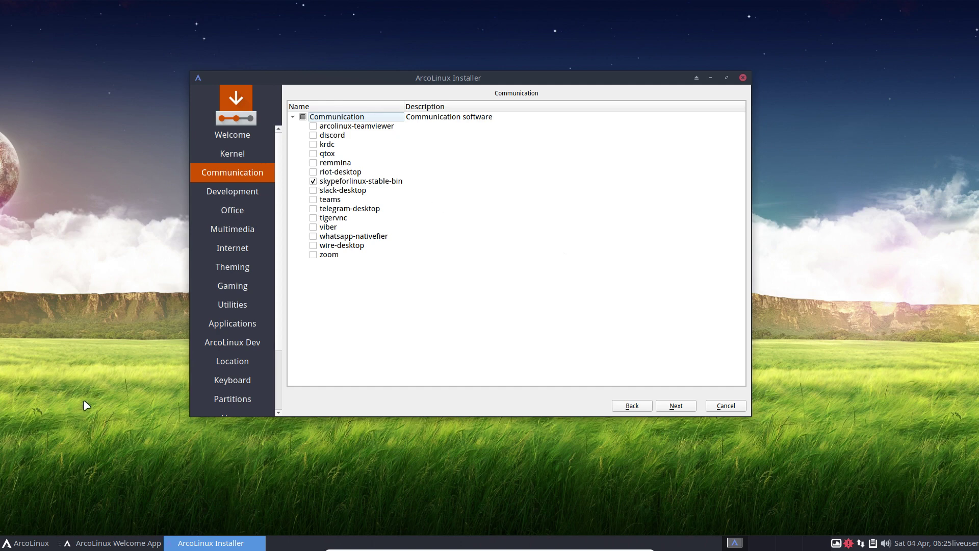
{"action": "left_click", "coordinate": [23, 546]}
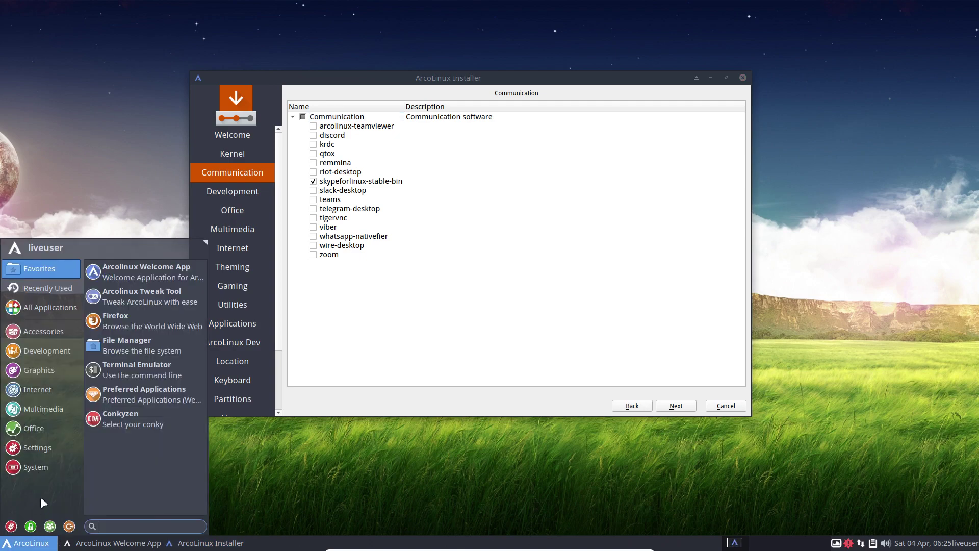
{"action": "left_click", "coordinate": [48, 473]}
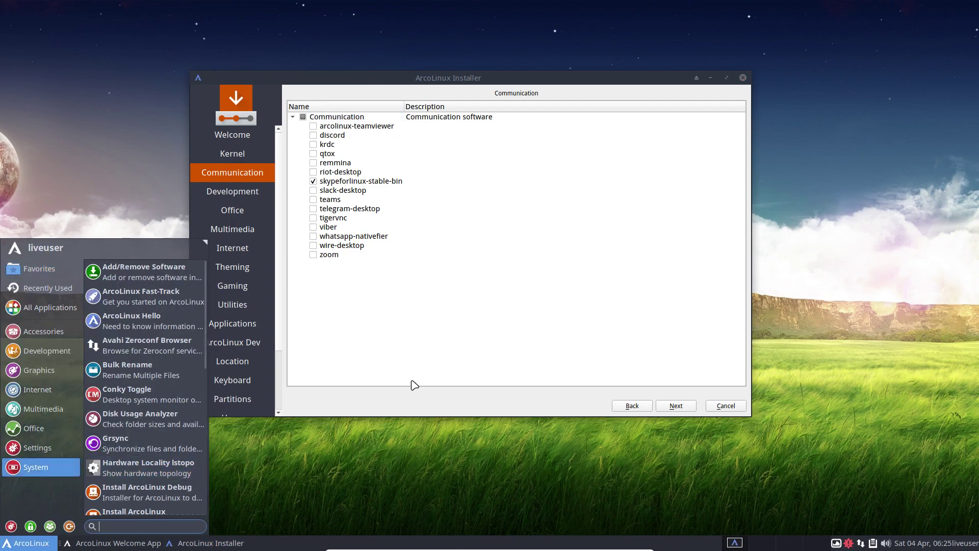
{"action": "left_click", "coordinate": [430, 374]}
{"action": "left_click", "coordinate": [677, 406]}
{"action": "left_click", "coordinate": [294, 115]}
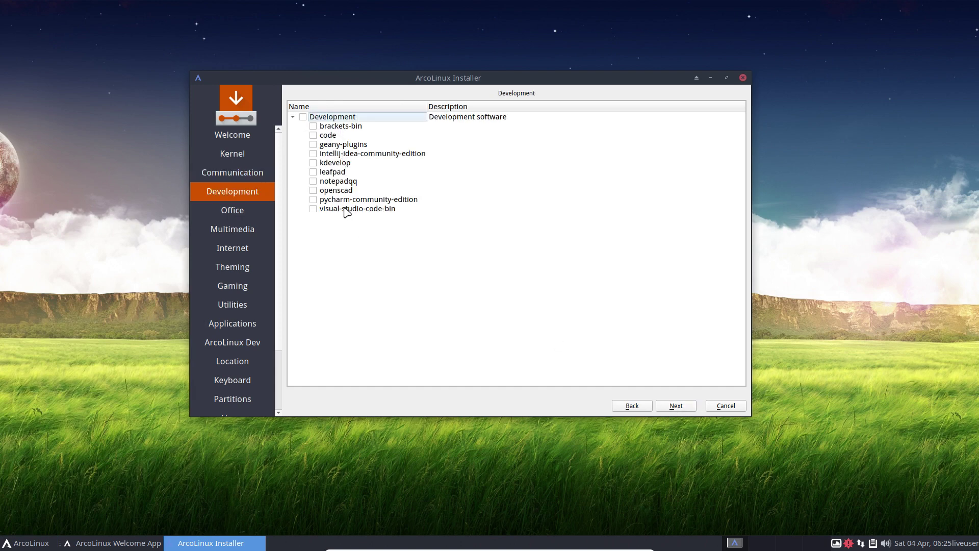
- Skip Development, check the menu's Office apps, and continue past Office to Multimedia
{"action": "left_click", "coordinate": [677, 406]}
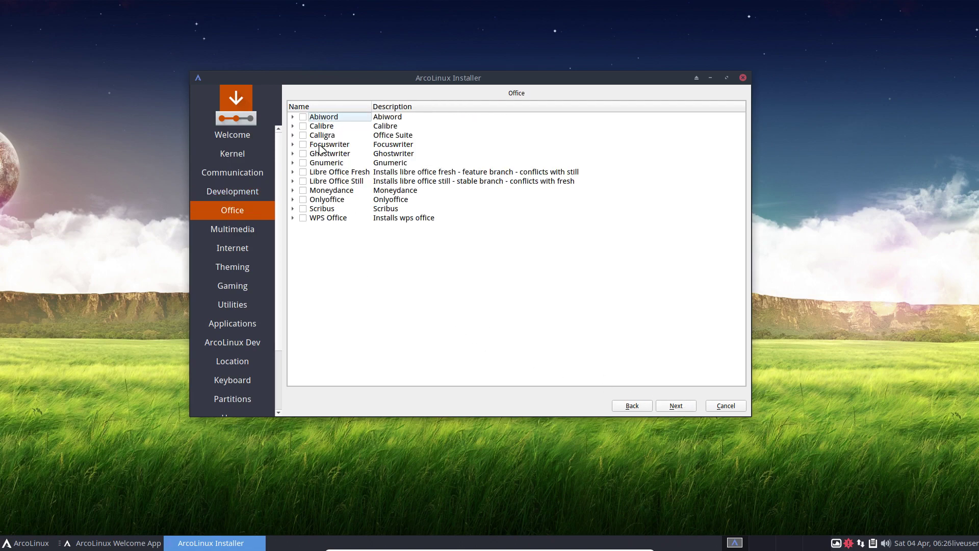
{"action": "left_click", "coordinate": [28, 543]}
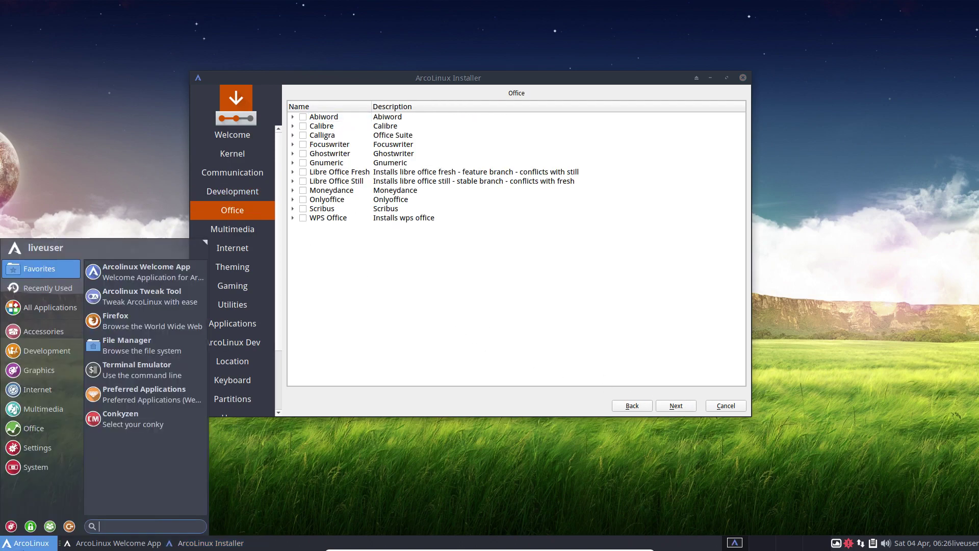
{"action": "left_click", "coordinate": [36, 426]}
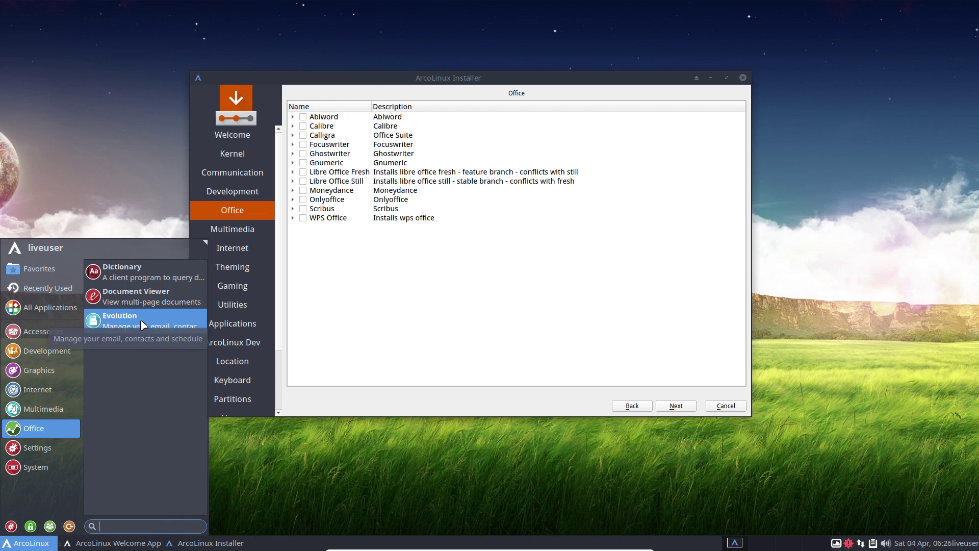
{"action": "left_click", "coordinate": [388, 284]}
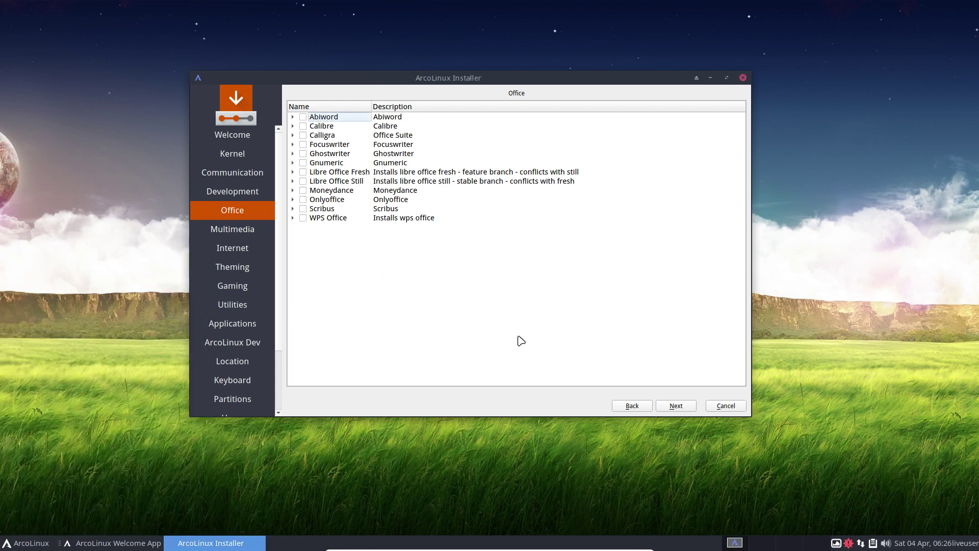
{"action": "left_click", "coordinate": [678, 407]}
{"action": "left_click", "coordinate": [678, 406]}
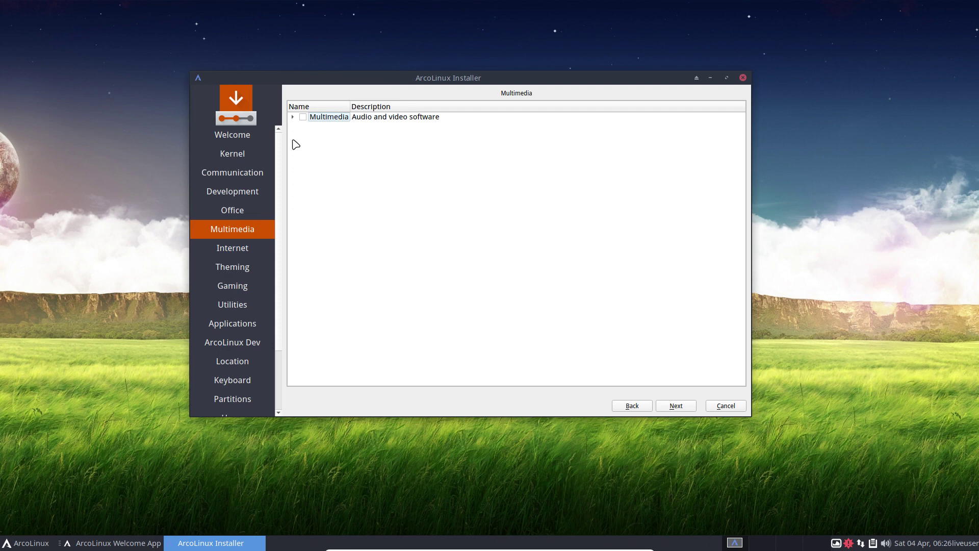
- Review the expanded Multimedia list without ticking anything, then expand the Internet packages
{"action": "left_click", "coordinate": [292, 118]}
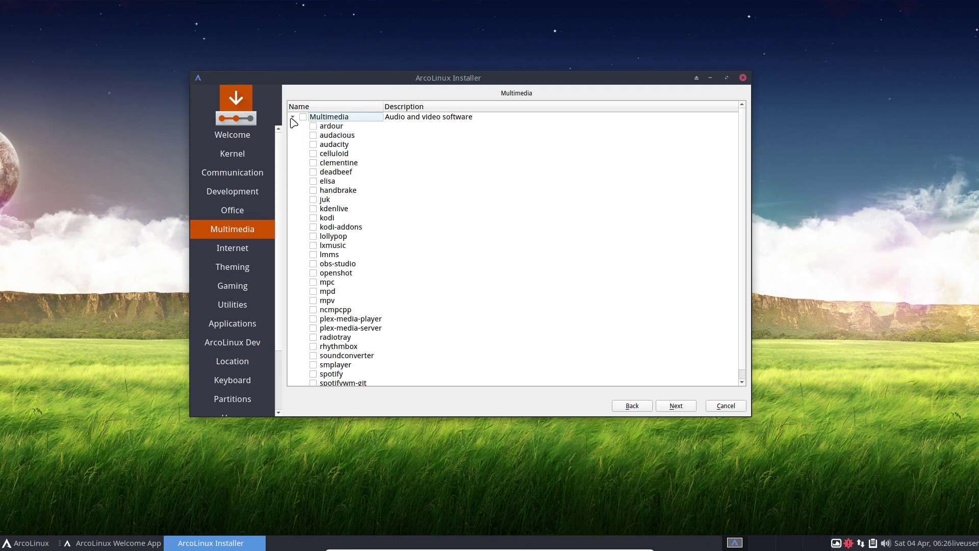
{"action": "scroll", "coordinate": [306, 216], "scroll_direction": "down", "scroll_amount": 1}
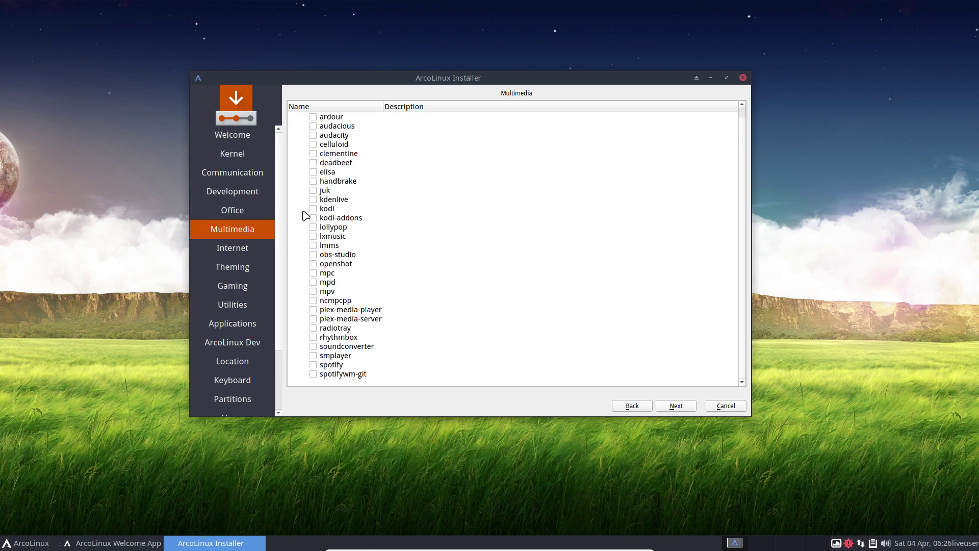
{"action": "scroll", "coordinate": [306, 215], "scroll_direction": "up", "scroll_amount": 1}
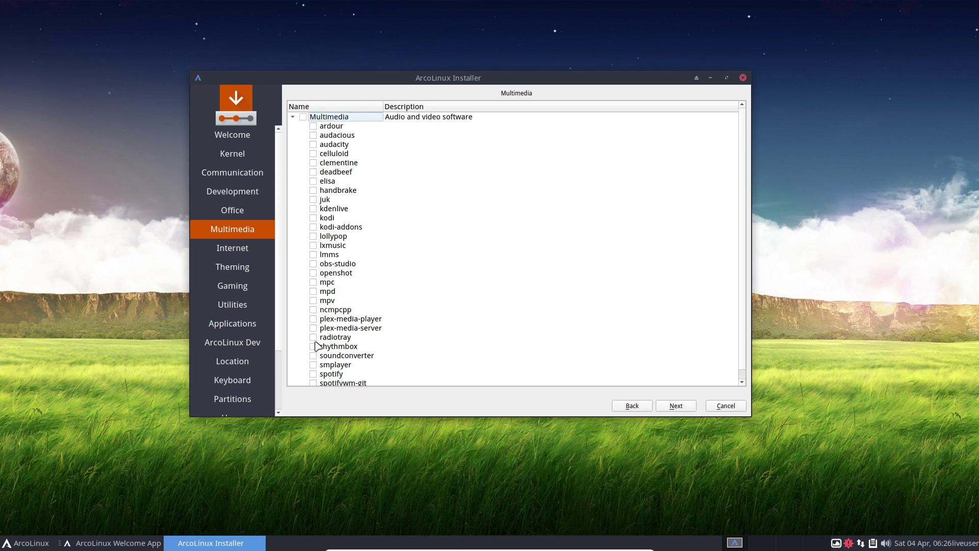
{"action": "scroll", "coordinate": [458, 361], "scroll_direction": "down", "scroll_amount": 1}
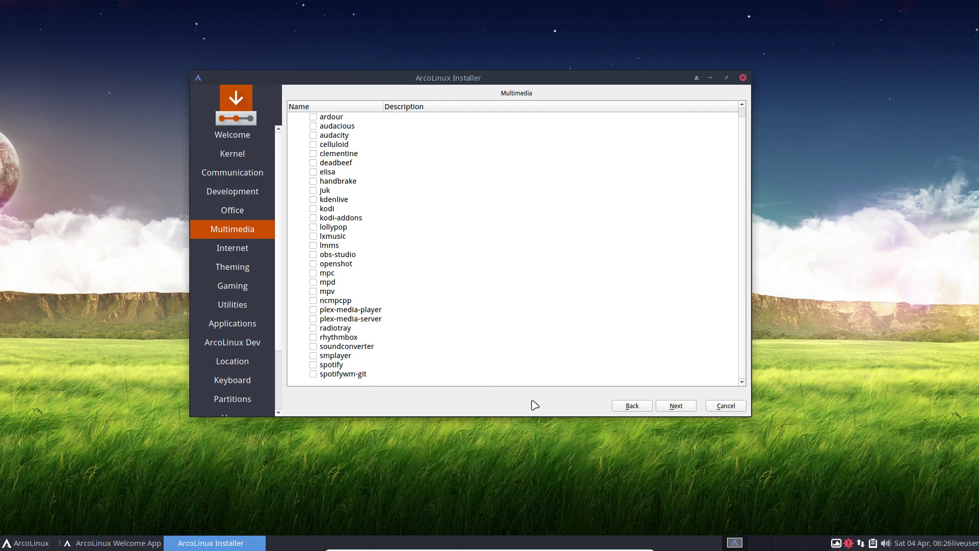
{"action": "left_click", "coordinate": [684, 407]}
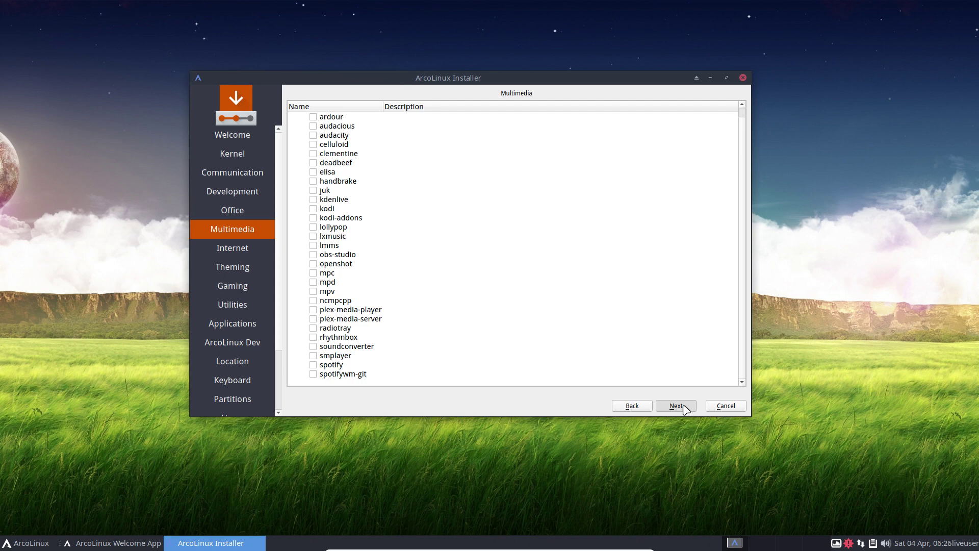
{"action": "left_click", "coordinate": [684, 406]}
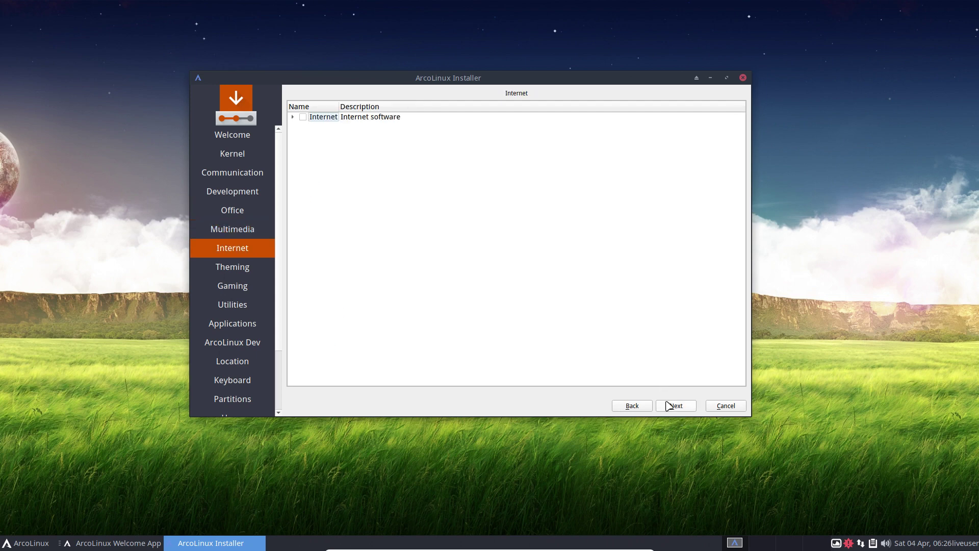
{"action": "left_click", "coordinate": [292, 118]}
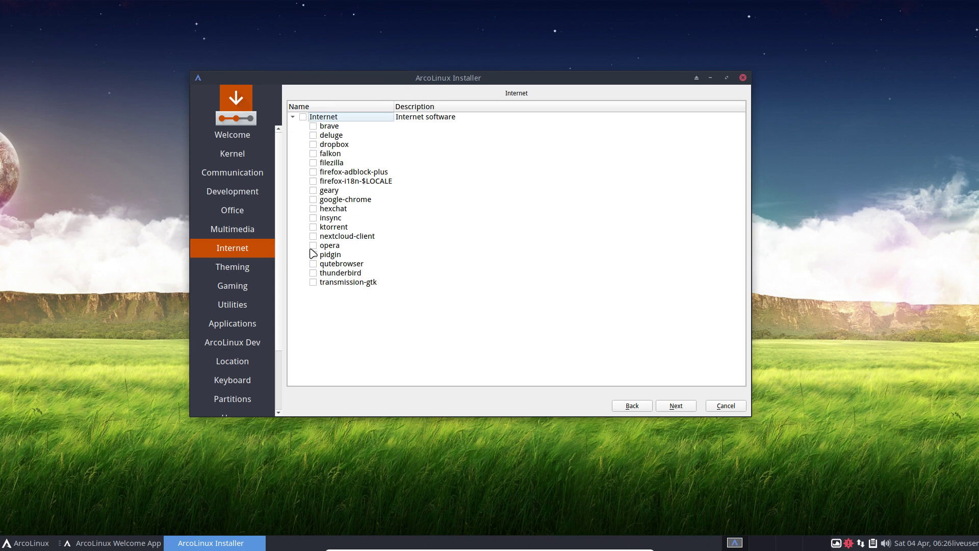
- Expand the Theming packages and move the installer right with the Welcome App on the left
{"action": "left_click", "coordinate": [677, 406]}
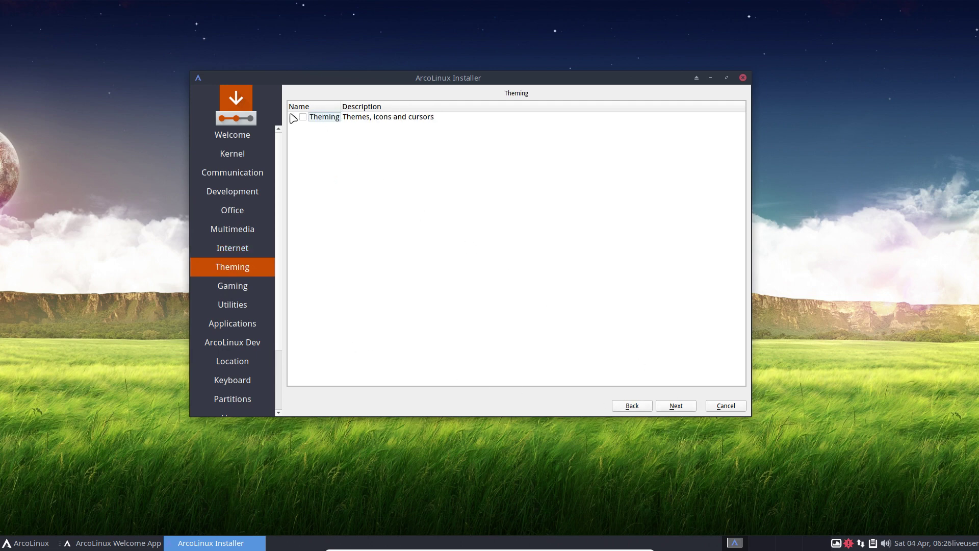
{"action": "left_click", "coordinate": [293, 117]}
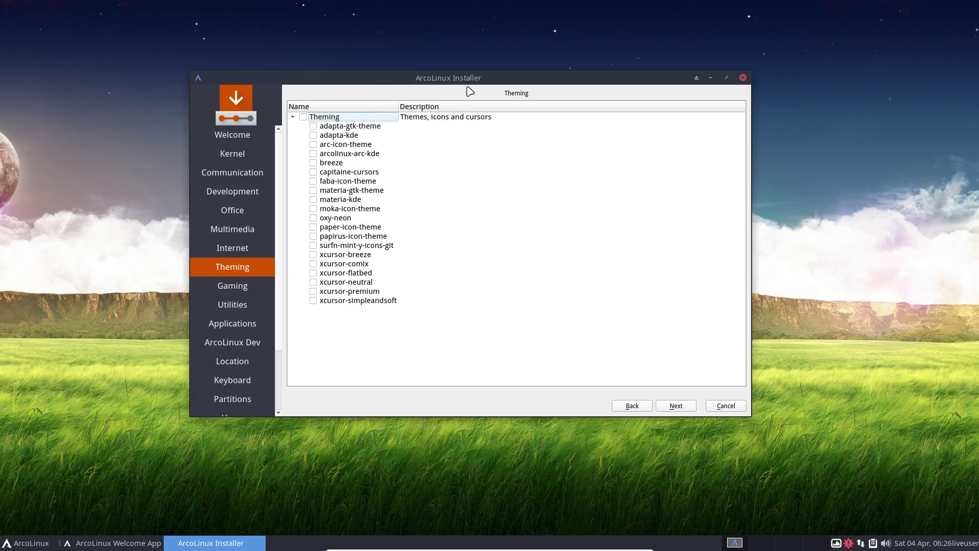
{"action": "left_click_drag", "start_coordinate": [479, 80], "coordinate": [617, 80]}
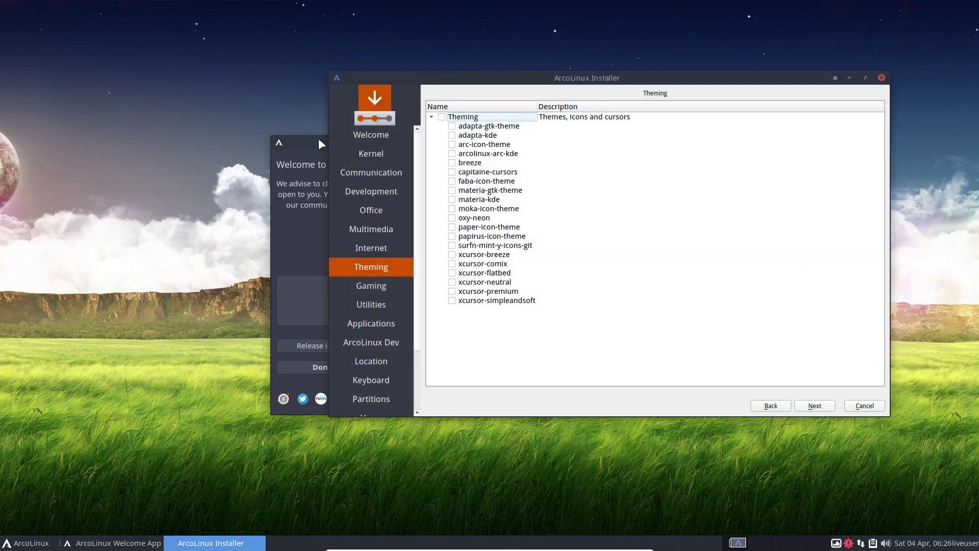
{"action": "left_click_drag", "start_coordinate": [316, 139], "coordinate": [115, 145]}
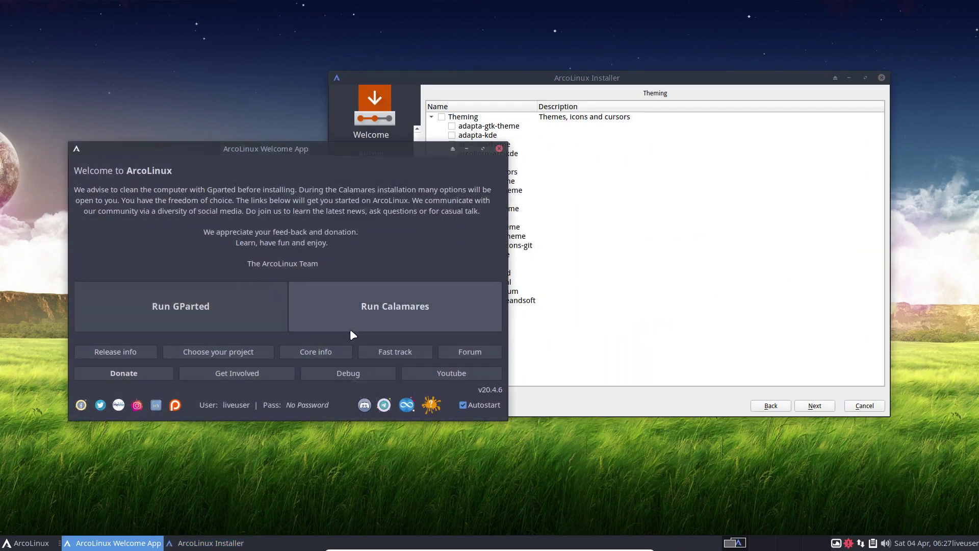
- Show the Welcome App's package conflict warnings and arrange them beside the installer
{"action": "left_click", "coordinate": [432, 409]}
{"action": "left_click_drag", "start_coordinate": [510, 191], "coordinate": [659, 317]}
{"action": "left_click_drag", "start_coordinate": [607, 79], "coordinate": [438, 15]}
{"action": "left_click", "coordinate": [654, 321]}
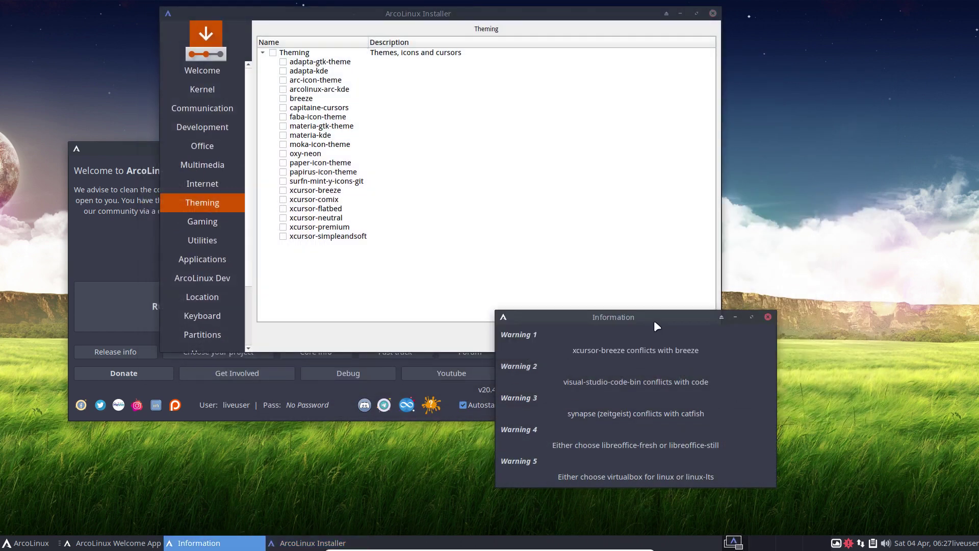
{"action": "left_click_drag", "start_coordinate": [643, 319], "coordinate": [824, 312]}
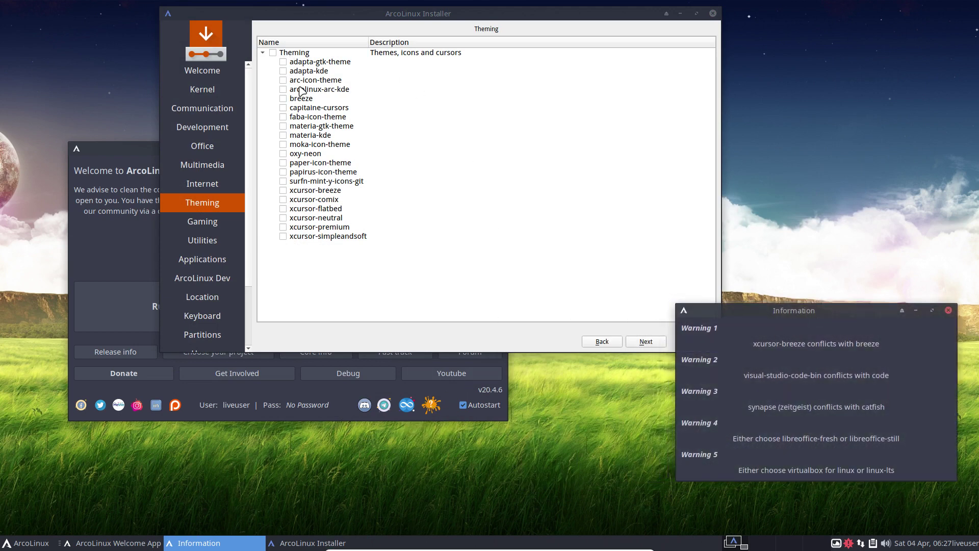
- Tick breeze and xcursor-breeze on the Theming page
{"action": "left_click", "coordinate": [285, 99]}
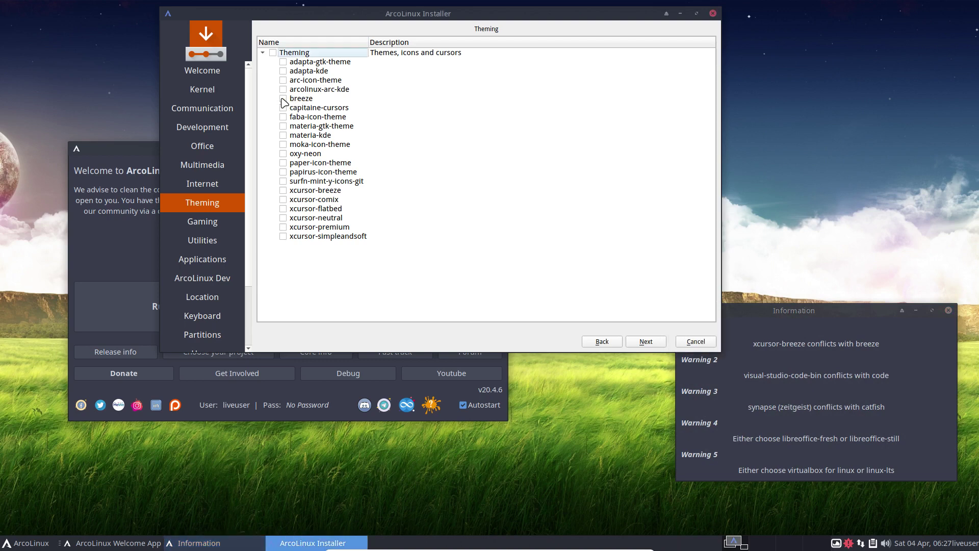
{"action": "left_click", "coordinate": [283, 191]}
{"action": "left_click", "coordinate": [801, 312]}
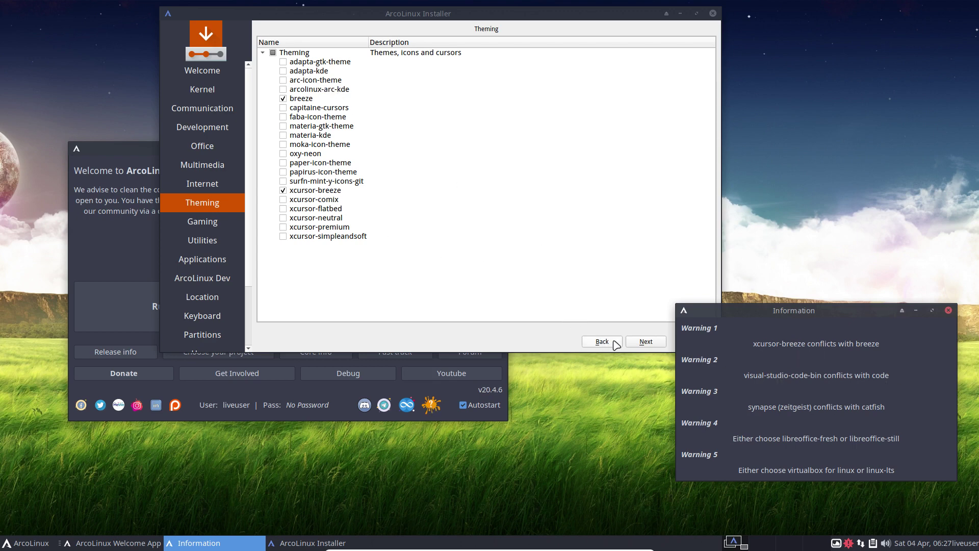
- Advance through Gaming, ArcoLinux Dev and Location to the Keyboard page, English (US) preselected
{"action": "left_click", "coordinate": [638, 343]}
{"action": "left_click", "coordinate": [638, 342]}
{"action": "left_click", "coordinate": [637, 343]}
{"action": "left_click", "coordinate": [638, 343]}
{"action": "left_click", "coordinate": [637, 342]}
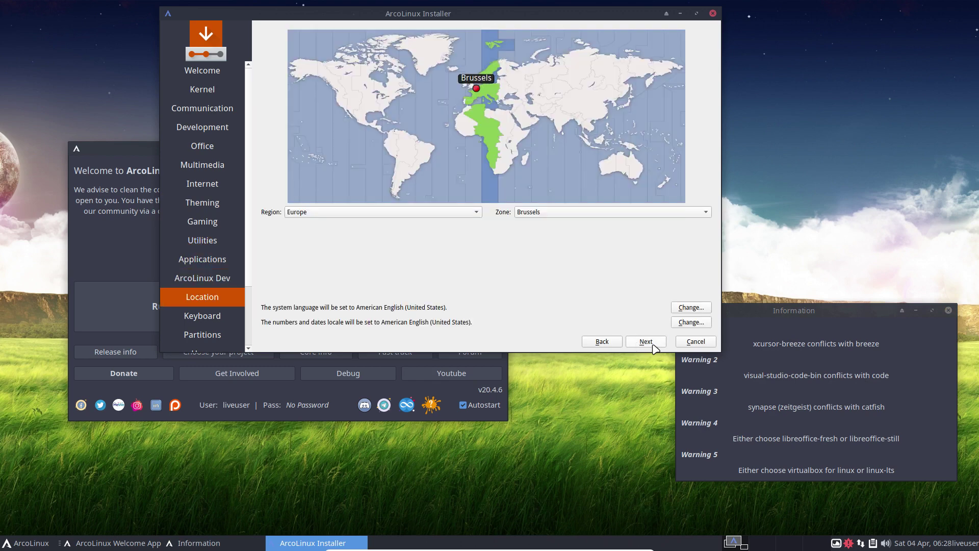
{"action": "left_click", "coordinate": [654, 347]}
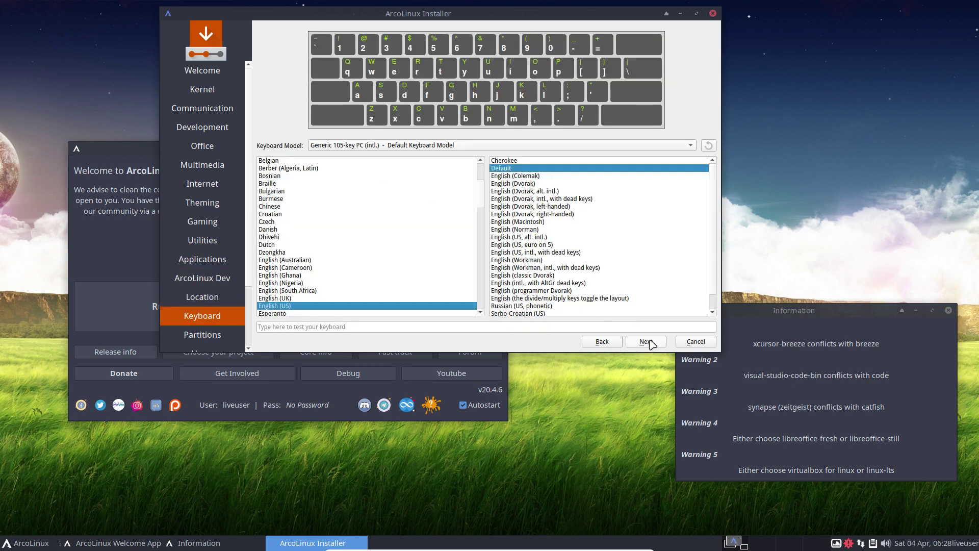
- Go back to the Development packages and compare the code and visual-studio-code-bin entries
{"action": "left_click", "coordinate": [603, 343]}
{"action": "left_click", "coordinate": [602, 343]}
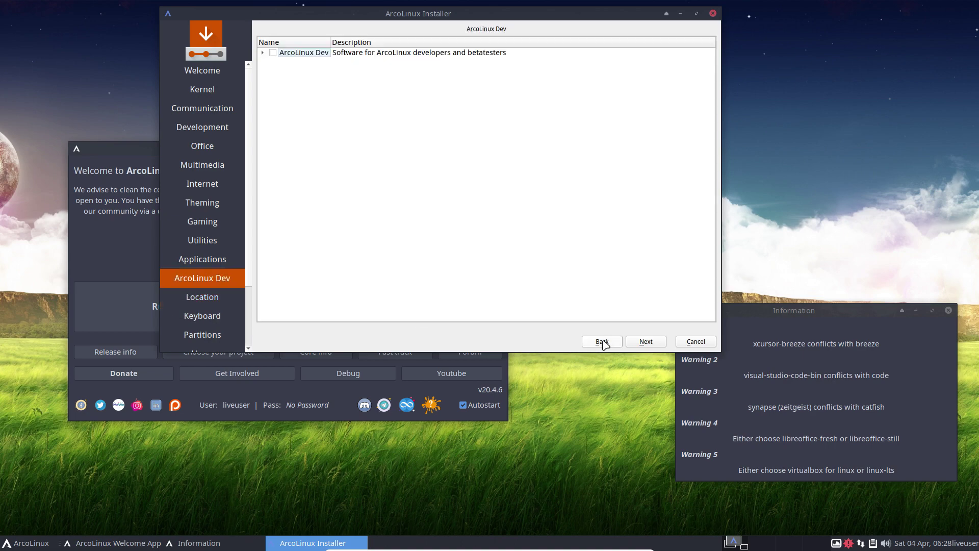
{"action": "left_click", "coordinate": [602, 343]}
{"action": "left_click", "coordinate": [603, 342]}
{"action": "left_click", "coordinate": [602, 342]}
{"action": "left_click", "coordinate": [602, 342]}
{"action": "left_click", "coordinate": [602, 342]}
{"action": "left_click", "coordinate": [602, 342]}
{"action": "left_click", "coordinate": [602, 342]}
{"action": "left_click", "coordinate": [603, 343]}
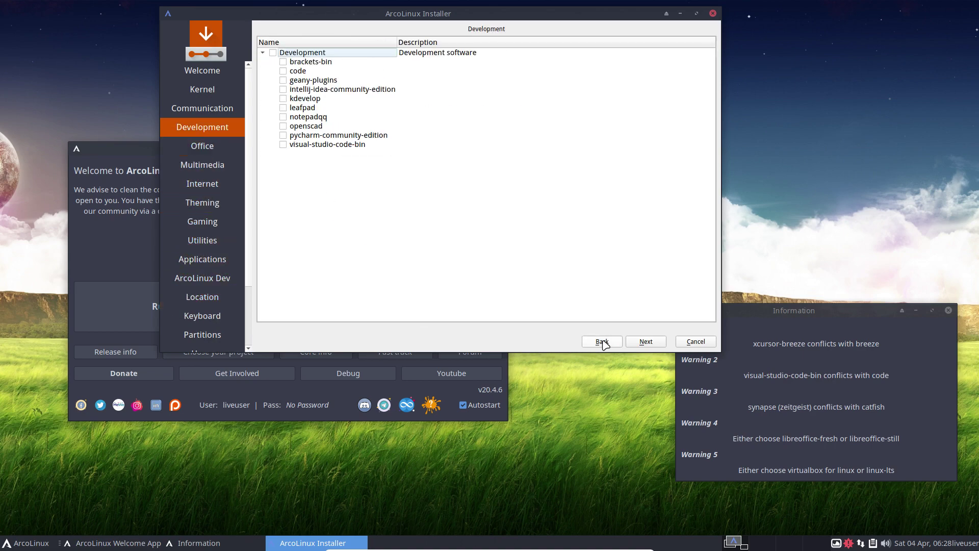
{"action": "left_click", "coordinate": [302, 73]}
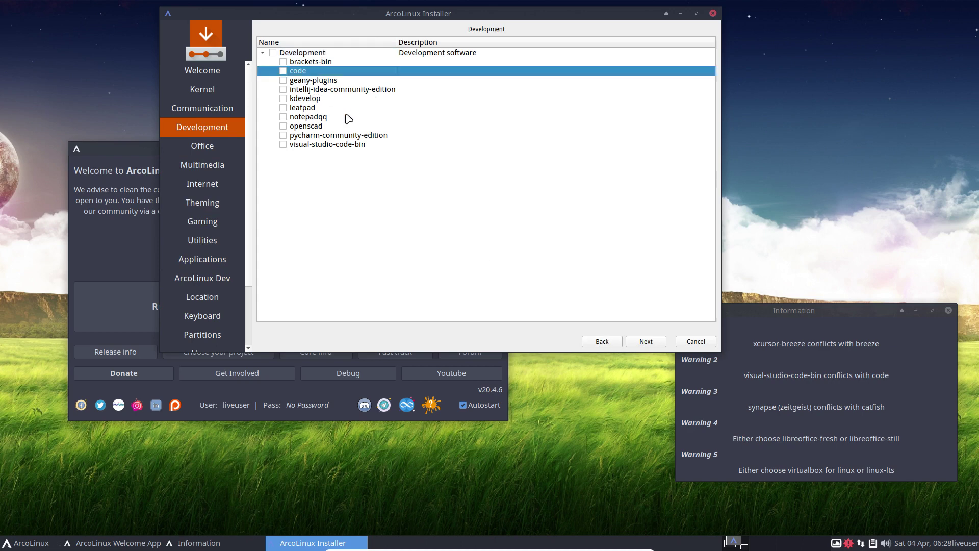
{"action": "left_click", "coordinate": [339, 145]}
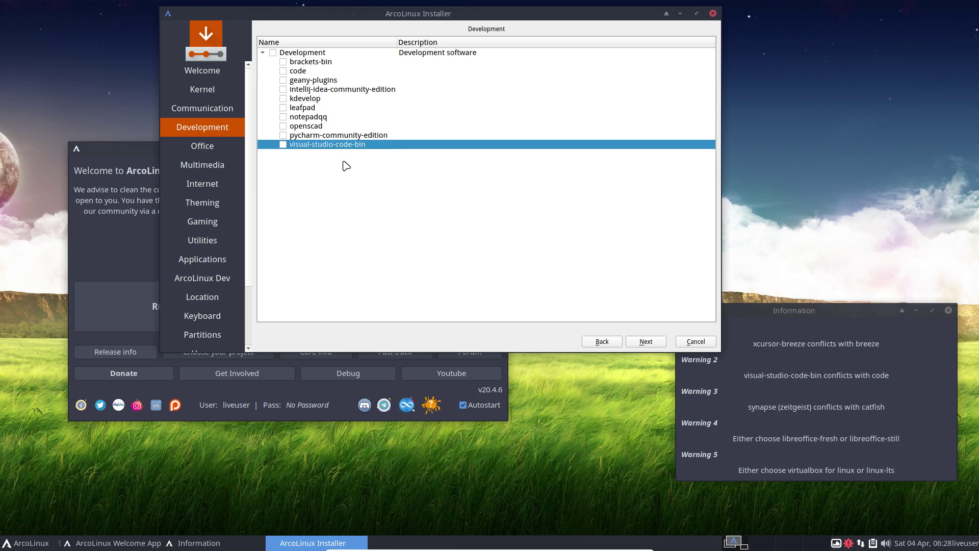
- Advance through Office, Internet and Theming to Gaming and expand the Games package list
{"action": "left_click", "coordinate": [641, 343]}
{"action": "left_click", "coordinate": [642, 343]}
{"action": "left_click", "coordinate": [641, 343]}
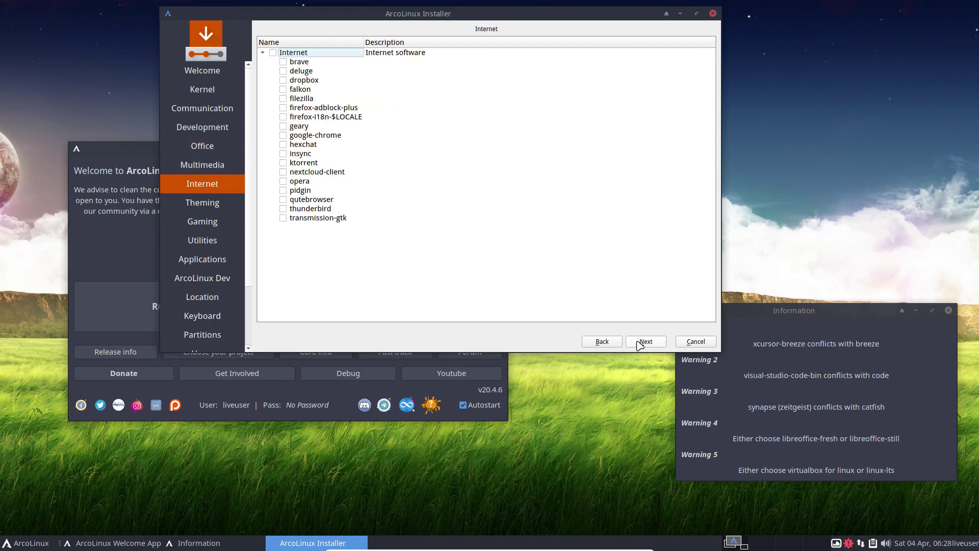
{"action": "left_click", "coordinate": [641, 343]}
{"action": "left_click", "coordinate": [642, 343]}
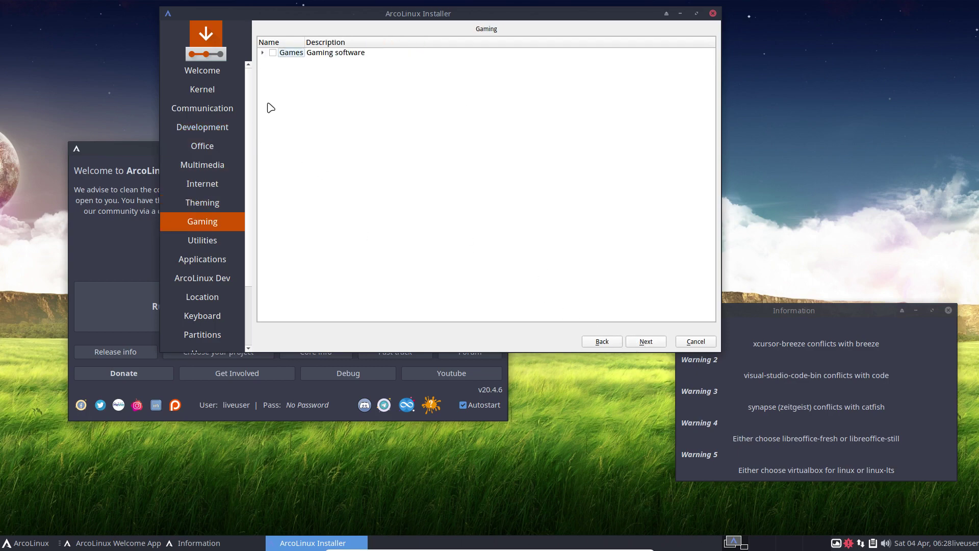
{"action": "left_click", "coordinate": [262, 54]}
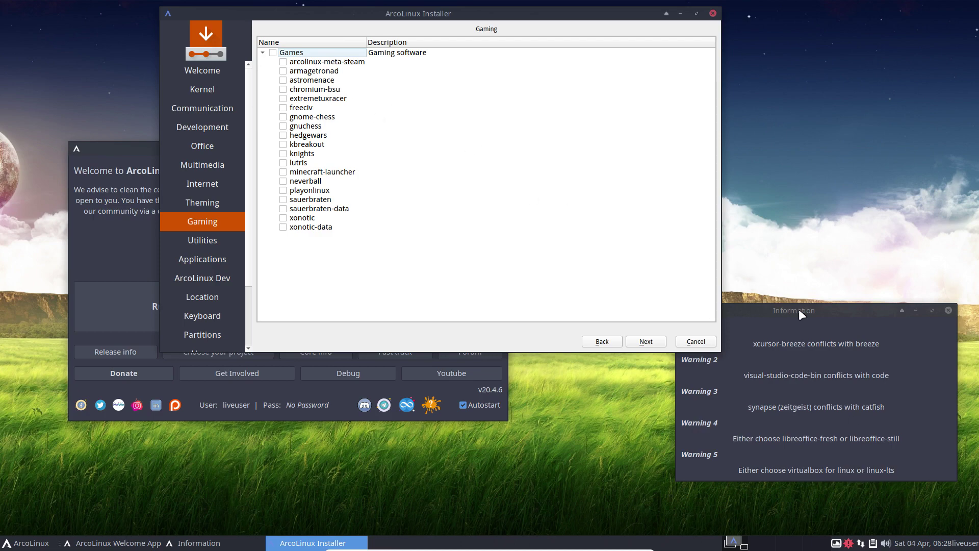
- Dismiss the conflict warnings window twice, reopening it from Conflicts Info, and raise the installer
{"action": "left_click_drag", "start_coordinate": [800, 310], "coordinate": [802, 132]}
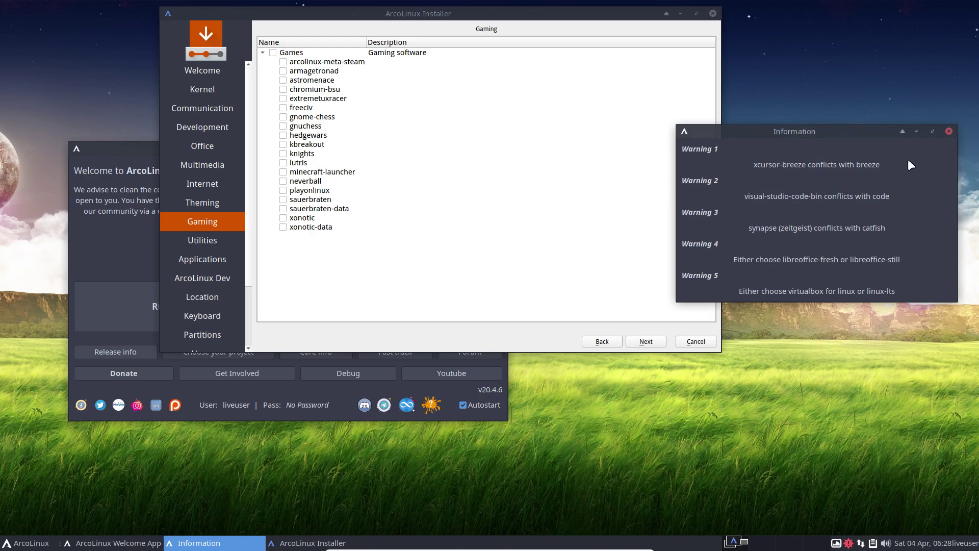
{"action": "left_click", "coordinate": [949, 133]}
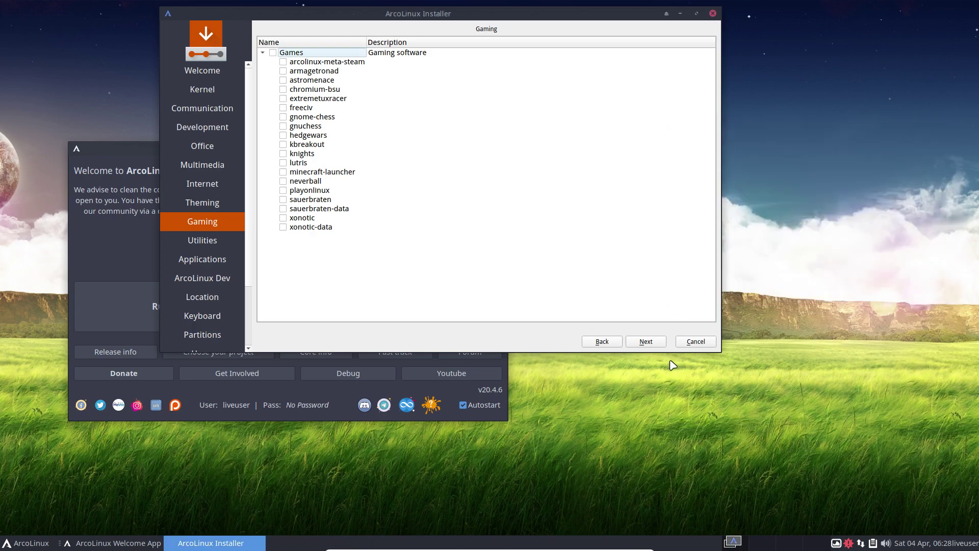
{"action": "left_click", "coordinate": [435, 404]}
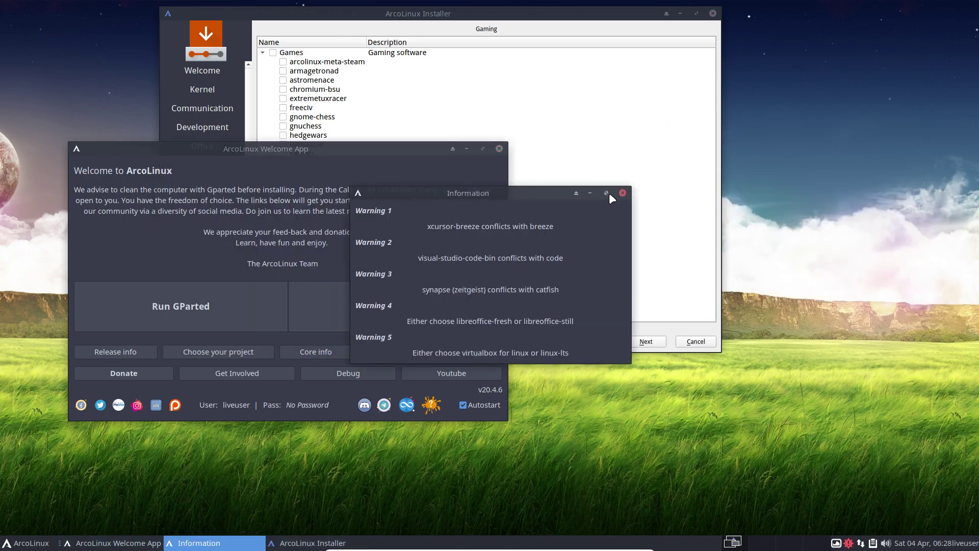
{"action": "left_click", "coordinate": [622, 193]}
{"action": "left_click", "coordinate": [338, 43]}
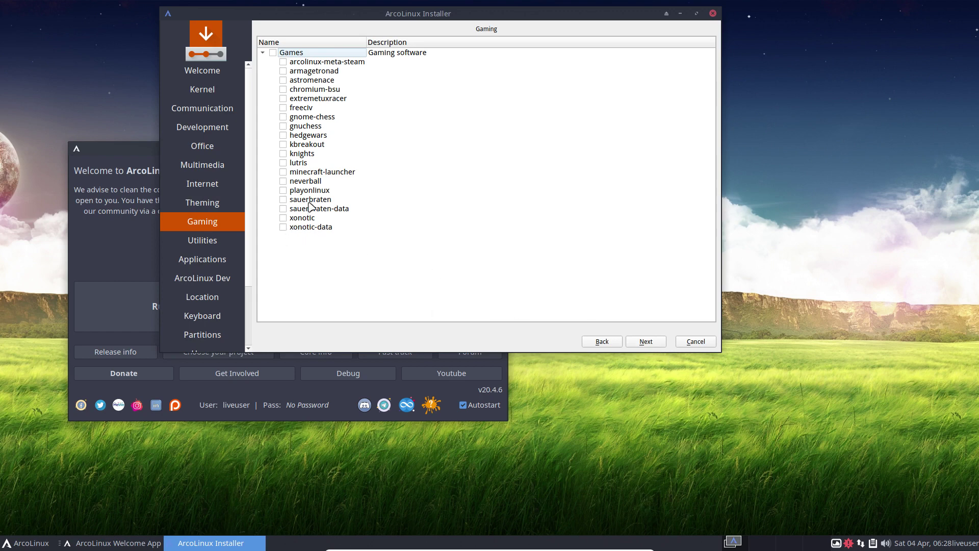
- Advance to Utilities, expand its list from albert to wireshark-qt, and inspect the synapse entry
{"action": "left_click", "coordinate": [646, 342]}
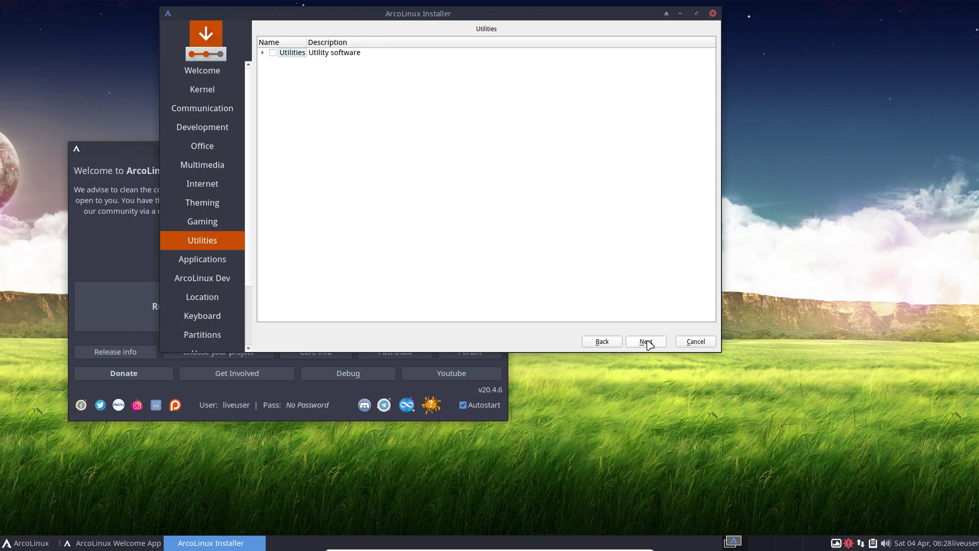
{"action": "left_click", "coordinate": [262, 53]}
{"action": "left_click_drag", "start_coordinate": [401, 21], "coordinate": [494, 85]}
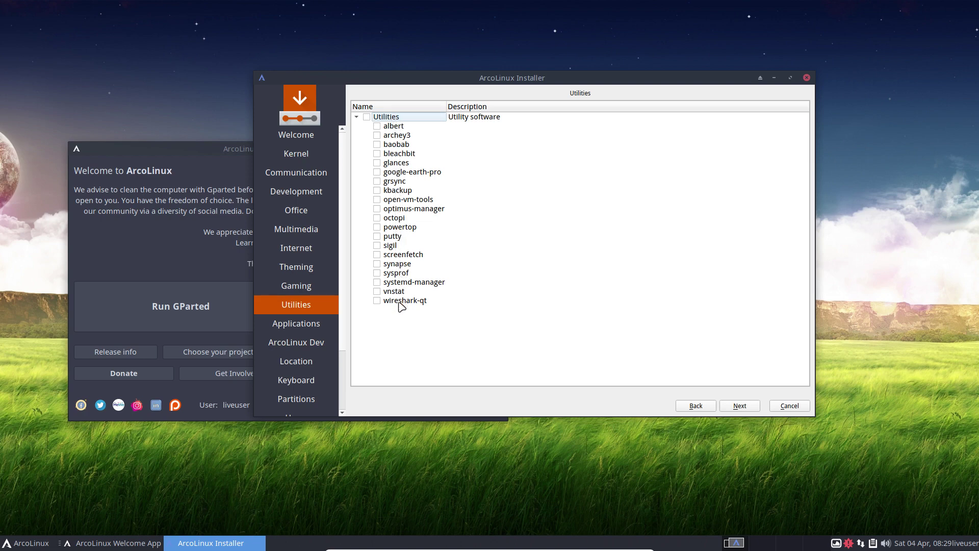
{"action": "left_click", "coordinate": [404, 265]}
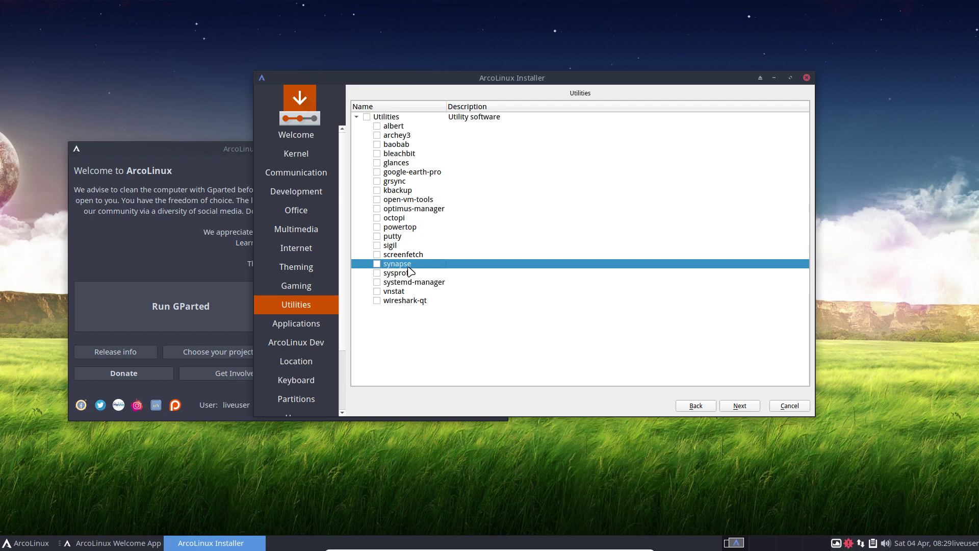
- On the Applications step, expand the Accessories, File Manager, Fonts and Terminals groups
{"action": "left_click", "coordinate": [741, 405]}
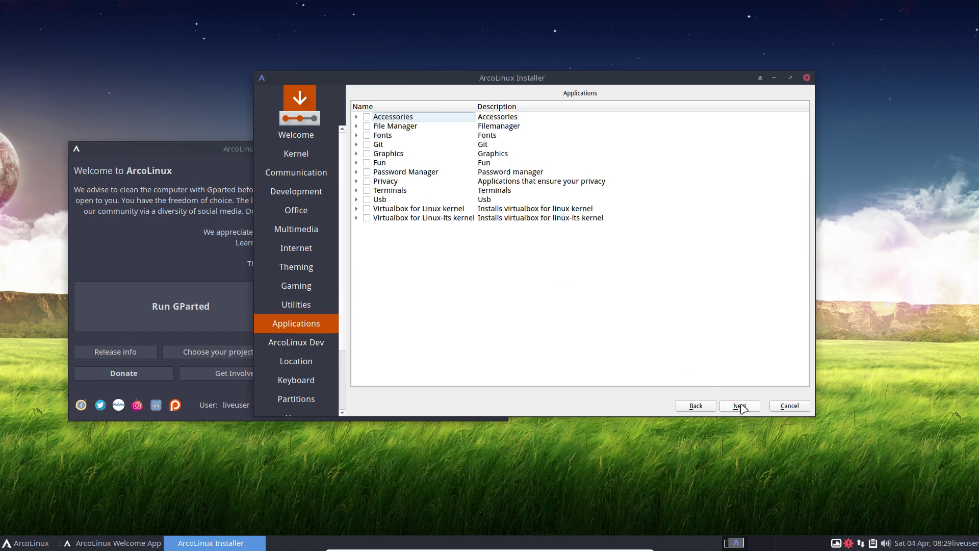
{"action": "left_click", "coordinate": [356, 117]}
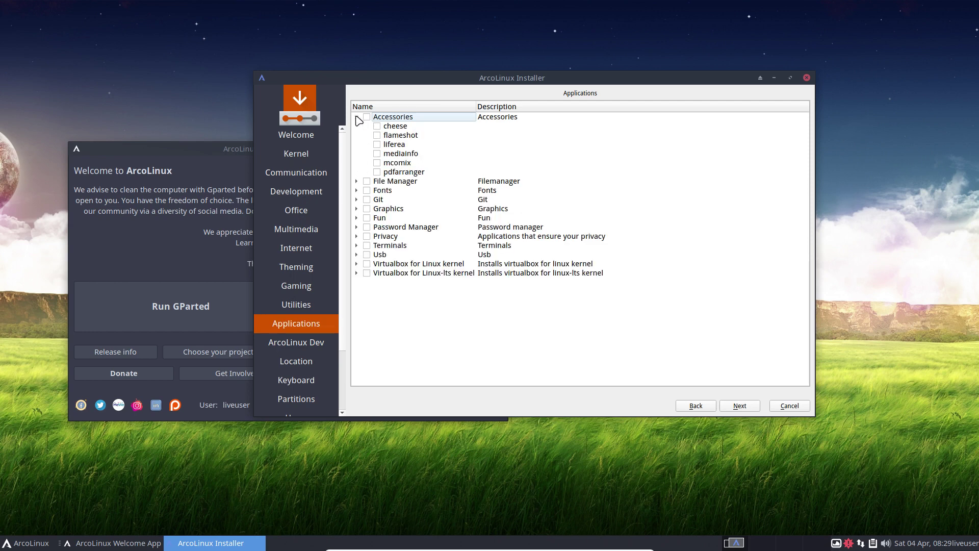
{"action": "left_click", "coordinate": [356, 182]}
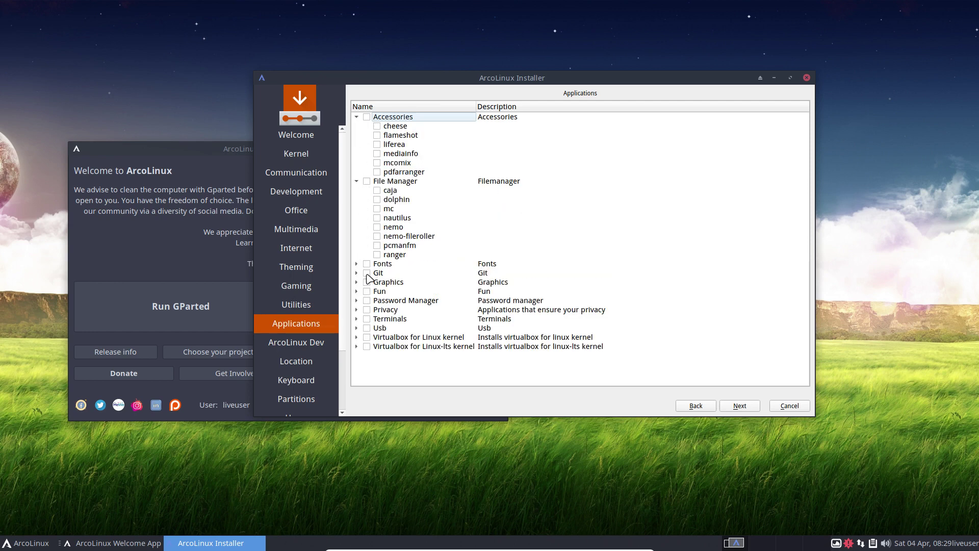
{"action": "left_click", "coordinate": [357, 263]}
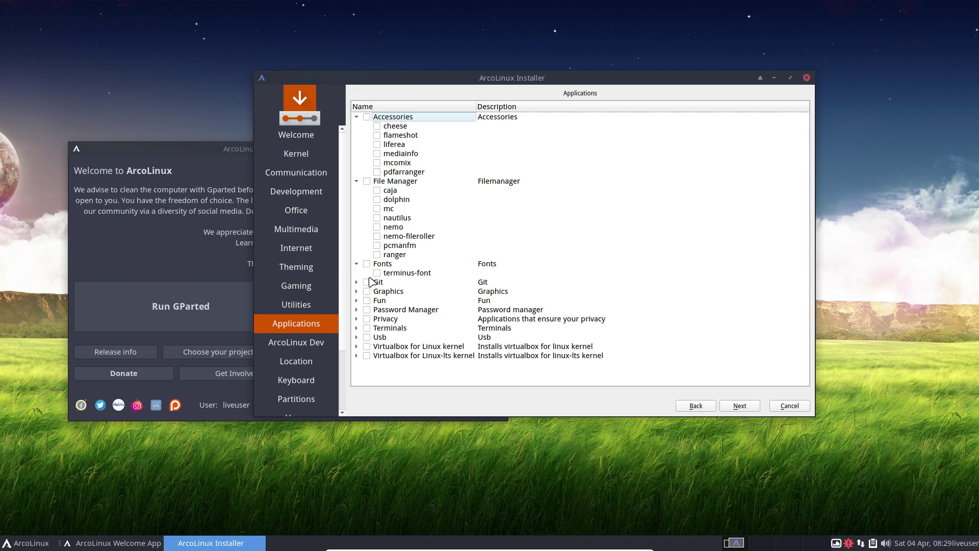
{"action": "left_click", "coordinate": [357, 328]}
{"action": "scroll", "coordinate": [473, 280], "scroll_direction": "down", "scroll_amount": 3}
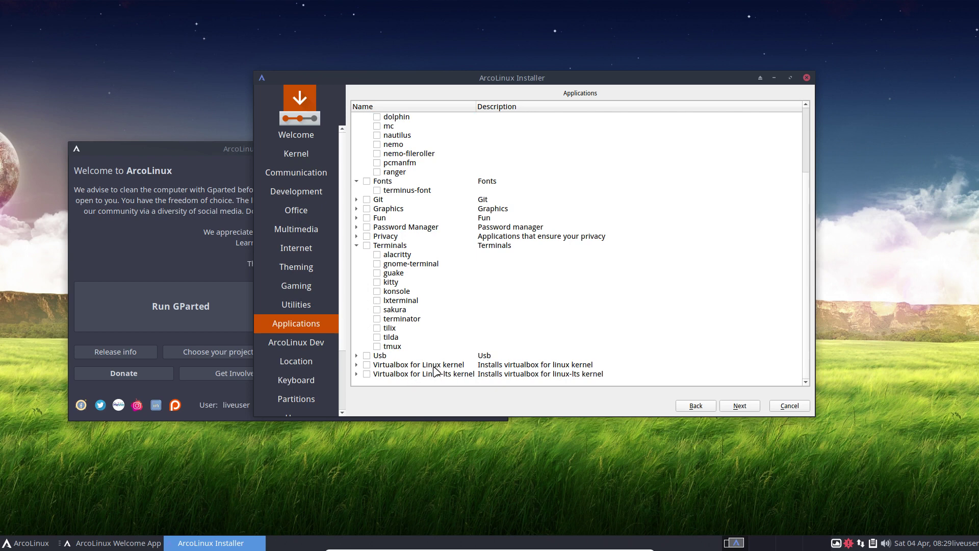
- Leave both Virtualbox kernel entries (Linux and Linux-lts) unticked and move on to ArcoLinux Dev
{"action": "left_click", "coordinate": [367, 366]}
{"action": "left_click", "coordinate": [367, 365]}
{"action": "left_click", "coordinate": [367, 374]}
{"action": "left_click", "coordinate": [367, 374]}
{"action": "left_click", "coordinate": [739, 407]}
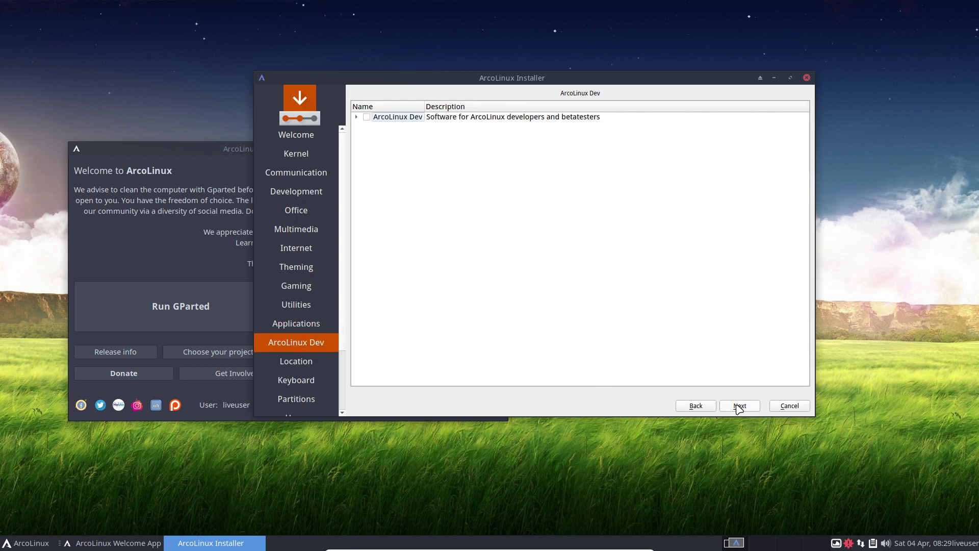
- Expand ArcoLinux Dev and tick the whole group: flameshot, telegram-desktop and discord
{"action": "left_click", "coordinate": [357, 117]}
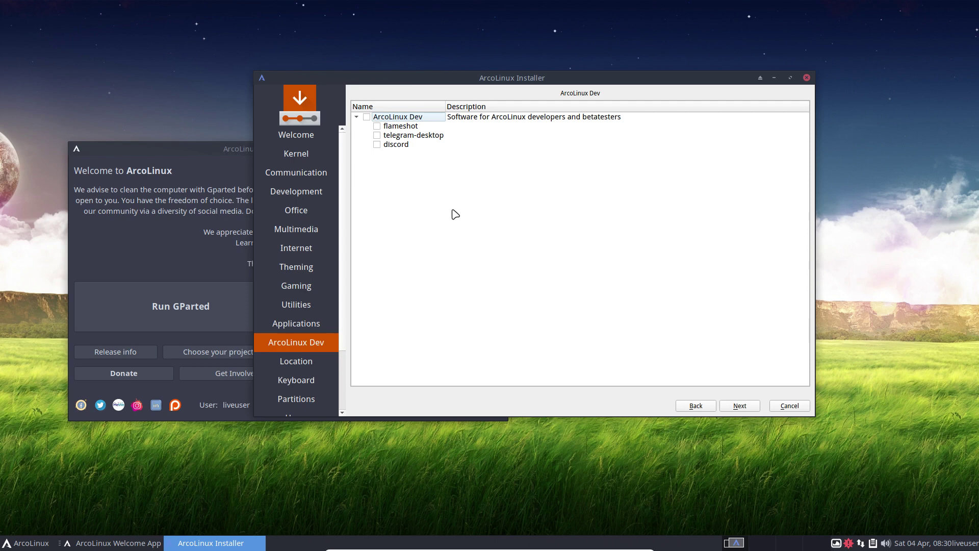
{"action": "left_click", "coordinate": [366, 117]}
{"action": "left_click", "coordinate": [24, 545]}
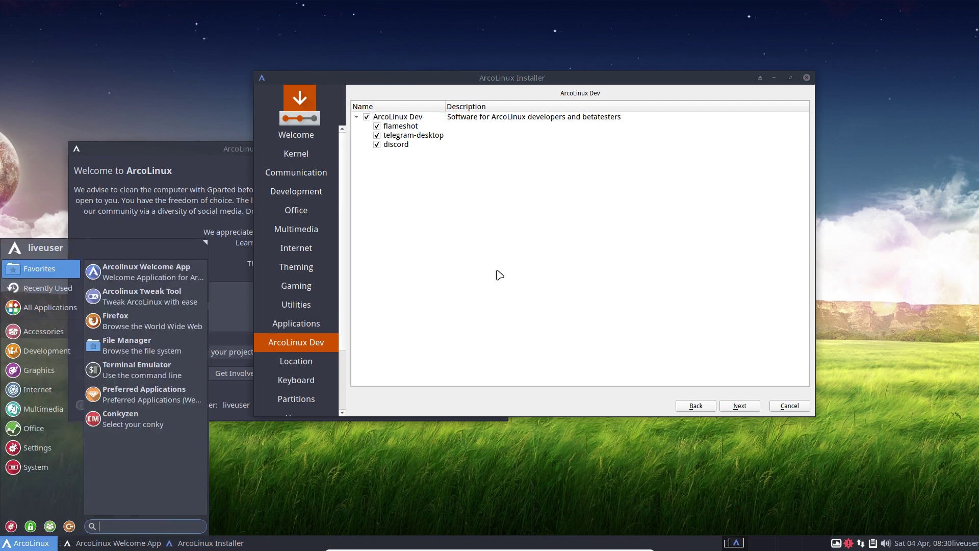
{"action": "left_click", "coordinate": [481, 229]}
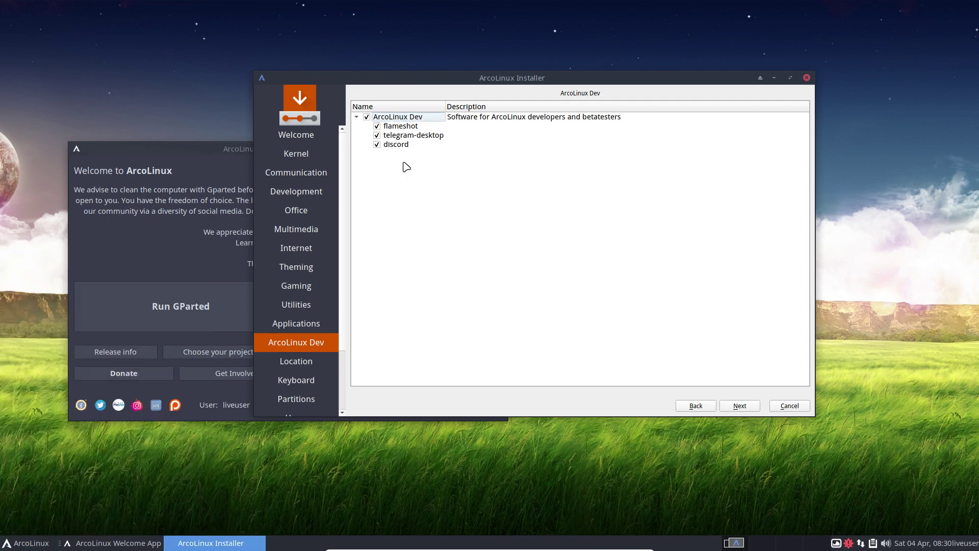
- Keep the Europe/Brussels time zone, choose the Belgian keyboard layout, and continue to Partitions
{"action": "left_click", "coordinate": [740, 407]}
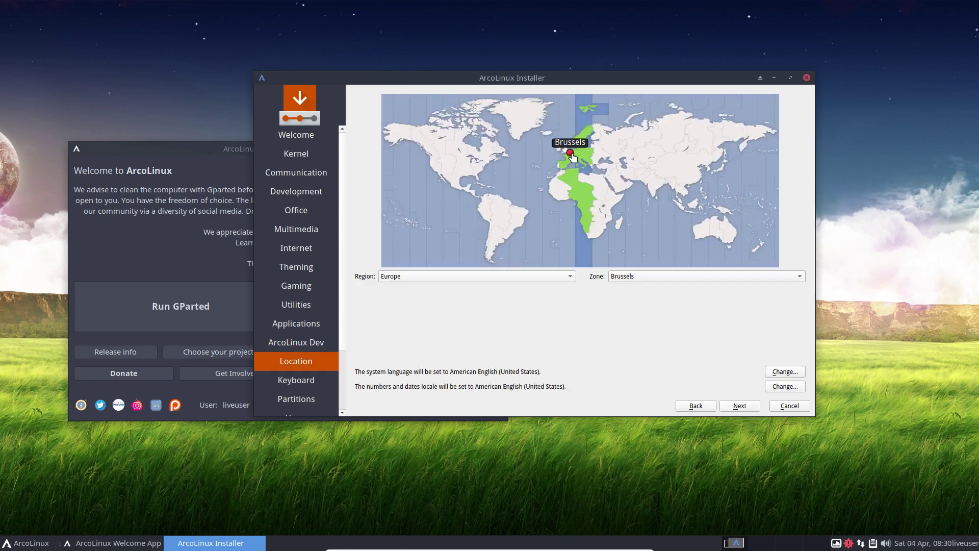
{"action": "left_click", "coordinate": [483, 279]}
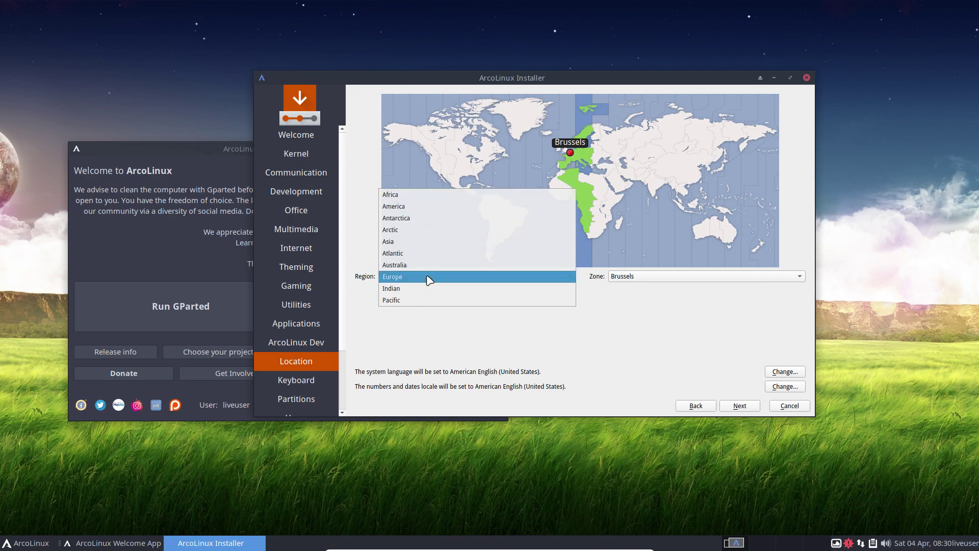
{"action": "left_click", "coordinate": [586, 354]}
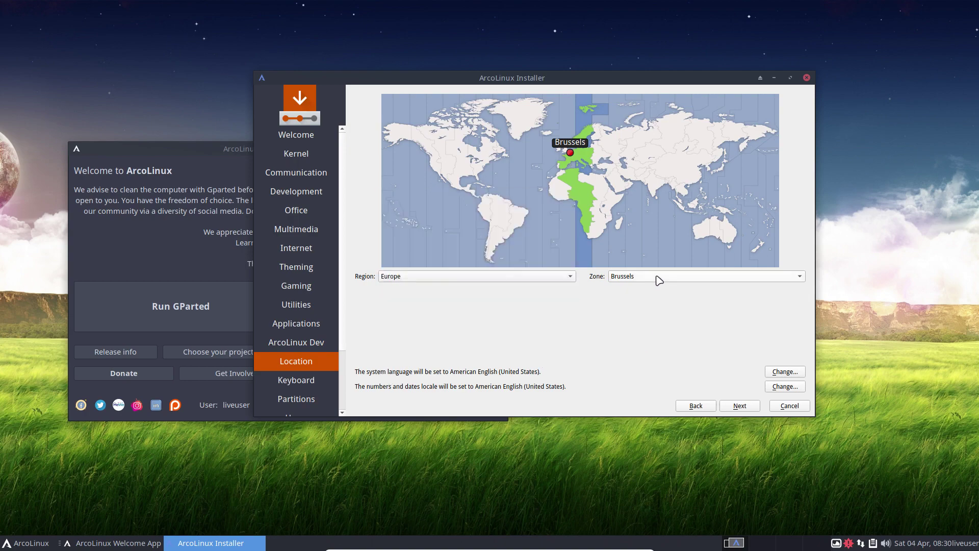
{"action": "left_click", "coordinate": [742, 408]}
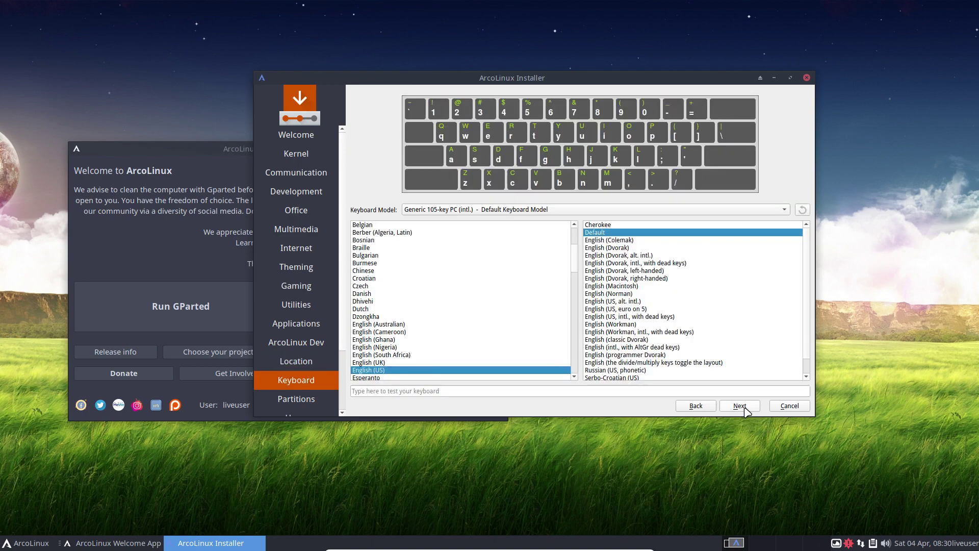
{"action": "left_click", "coordinate": [374, 226]}
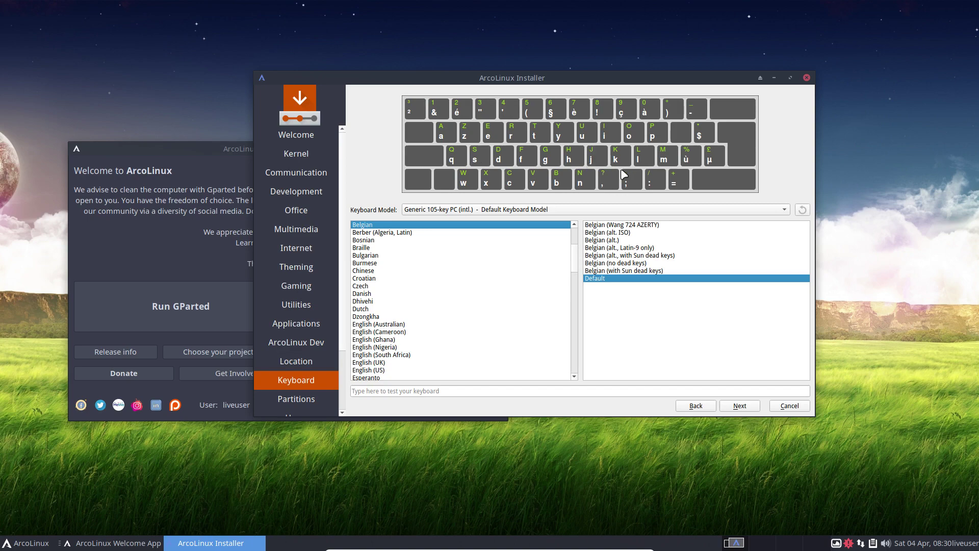
{"action": "left_click", "coordinate": [742, 408]}
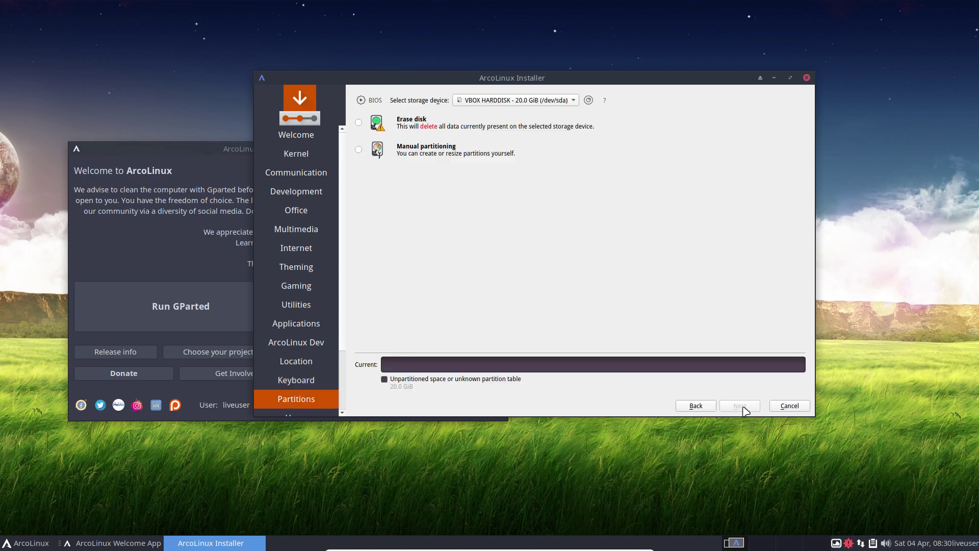
- Choose Erase disk, try the swap and manual partitioning options, then select No Swap
{"action": "left_click", "coordinate": [410, 128]}
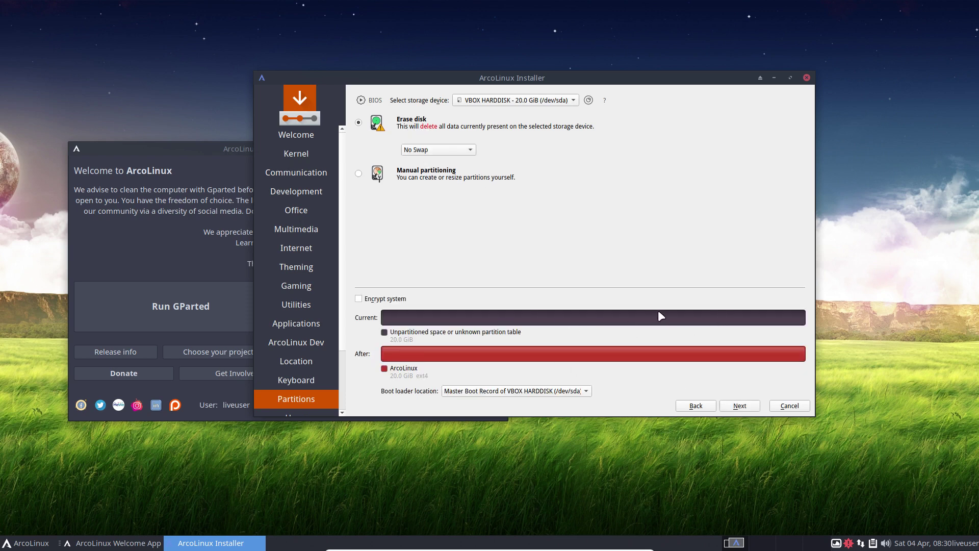
{"action": "left_click", "coordinate": [470, 150]}
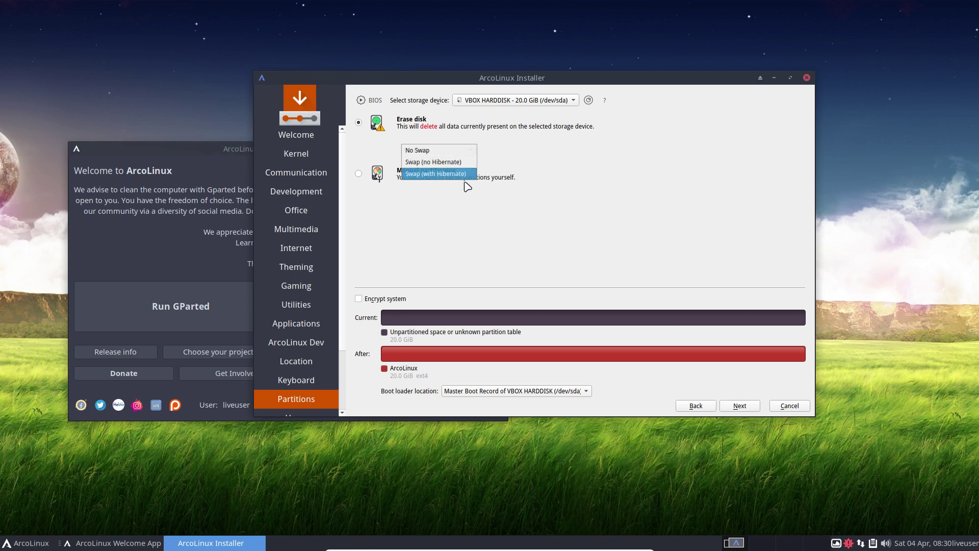
{"action": "left_click", "coordinate": [439, 161]}
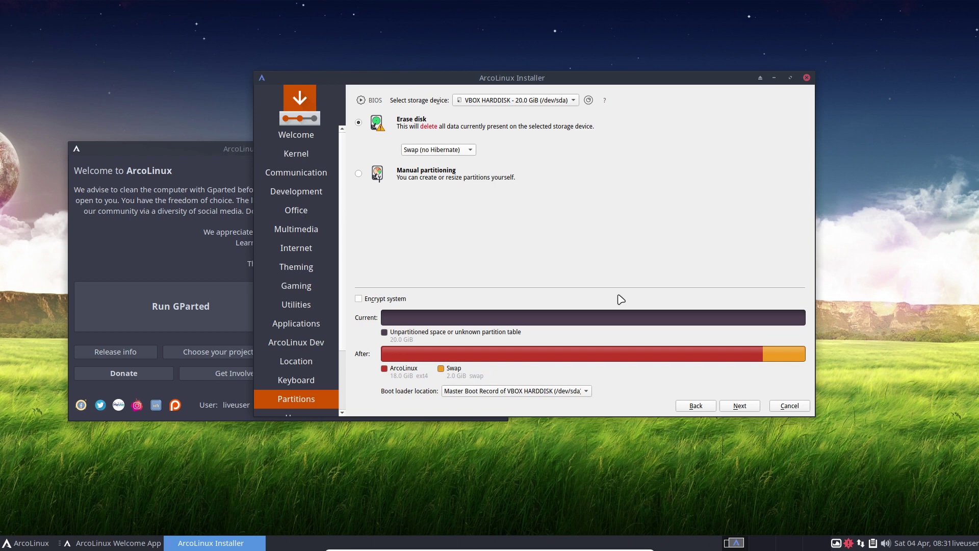
{"action": "left_click", "coordinate": [446, 152]}
{"action": "left_click", "coordinate": [444, 161]}
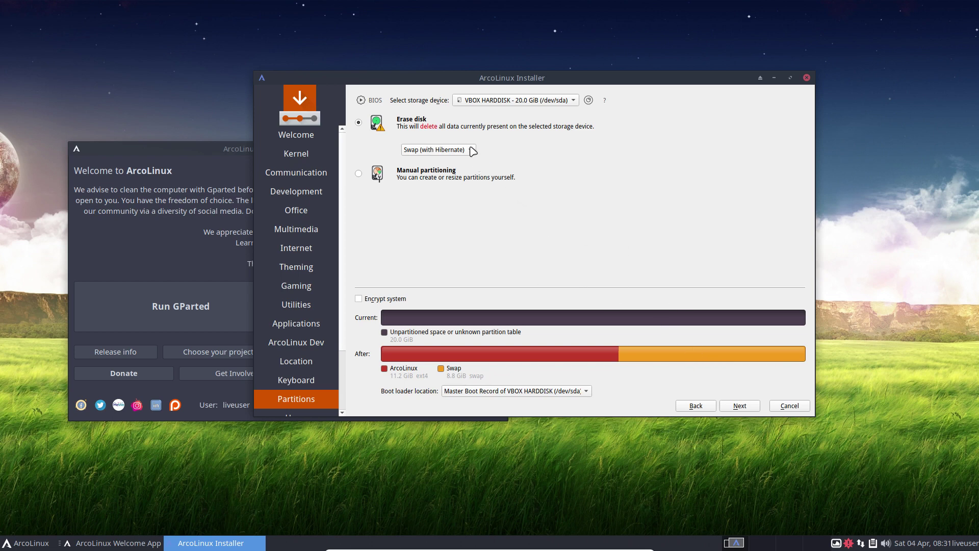
{"action": "left_click", "coordinate": [446, 175]}
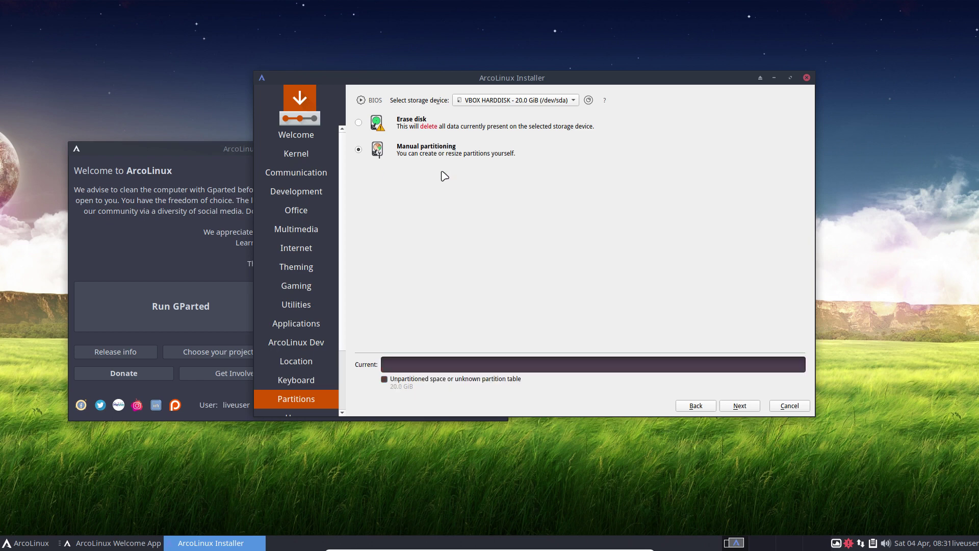
{"action": "left_click", "coordinate": [359, 123]}
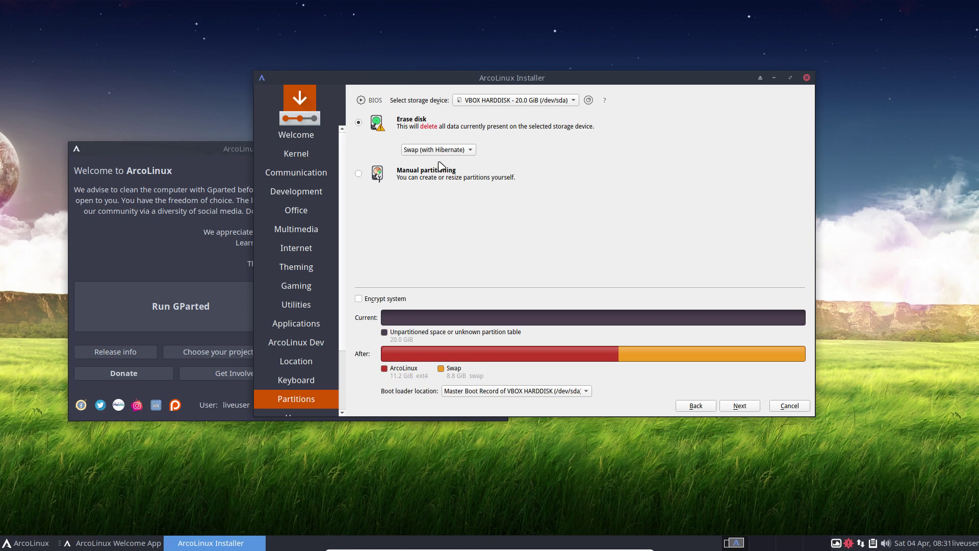
{"action": "left_click", "coordinate": [457, 150]}
{"action": "left_click", "coordinate": [446, 127]}
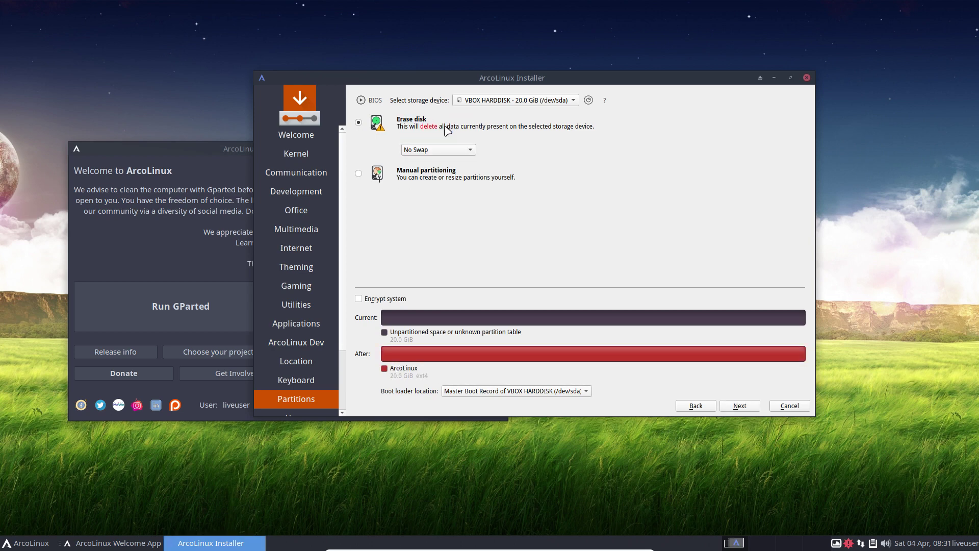
- Test encryption with swap variants, then settle on No Swap with encryption unticked
{"action": "left_click", "coordinate": [401, 299]}
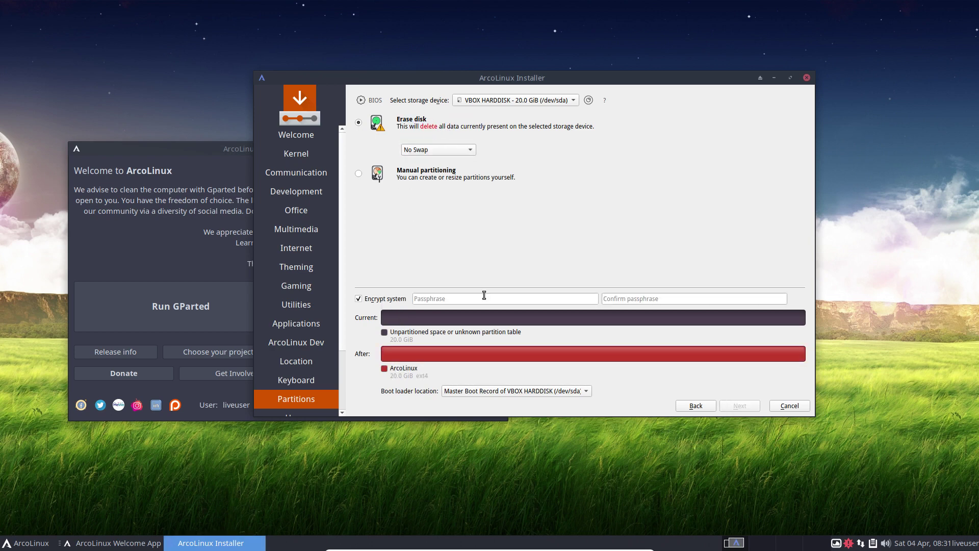
{"action": "left_click", "coordinate": [466, 150]}
{"action": "left_click", "coordinate": [452, 159]}
{"action": "left_click", "coordinate": [451, 154]}
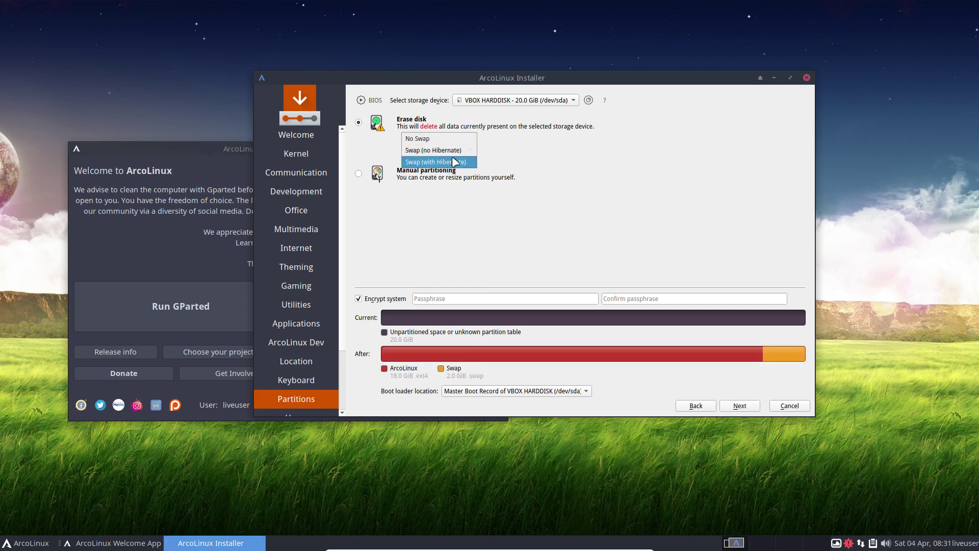
{"action": "left_click", "coordinate": [453, 161]}
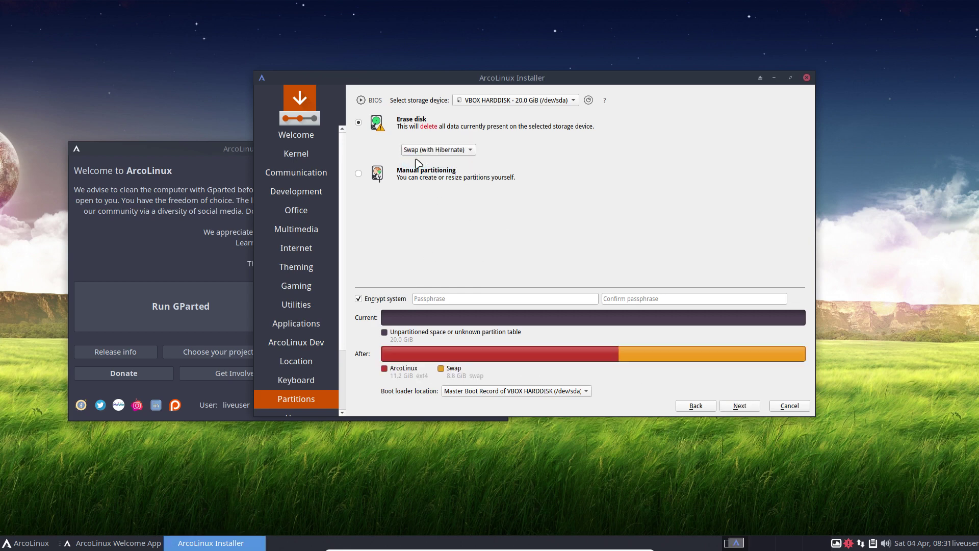
{"action": "left_click", "coordinate": [454, 150]}
{"action": "left_click", "coordinate": [448, 131]}
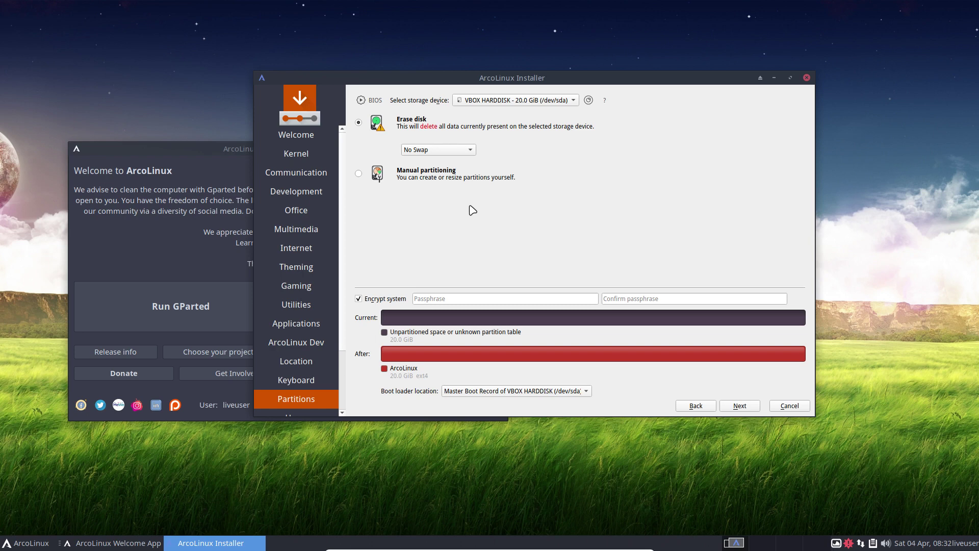
{"action": "left_click", "coordinate": [383, 300]}
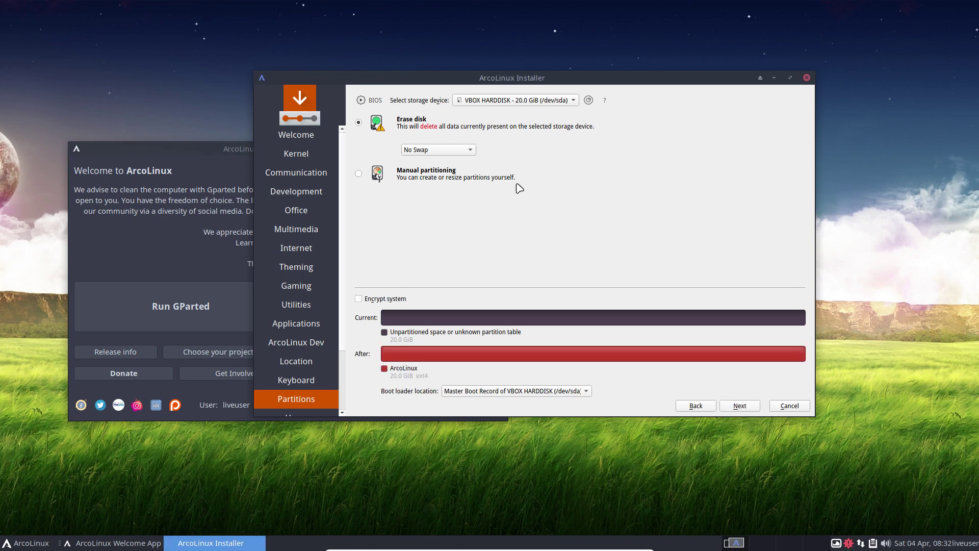
{"action": "left_click", "coordinate": [744, 408]}
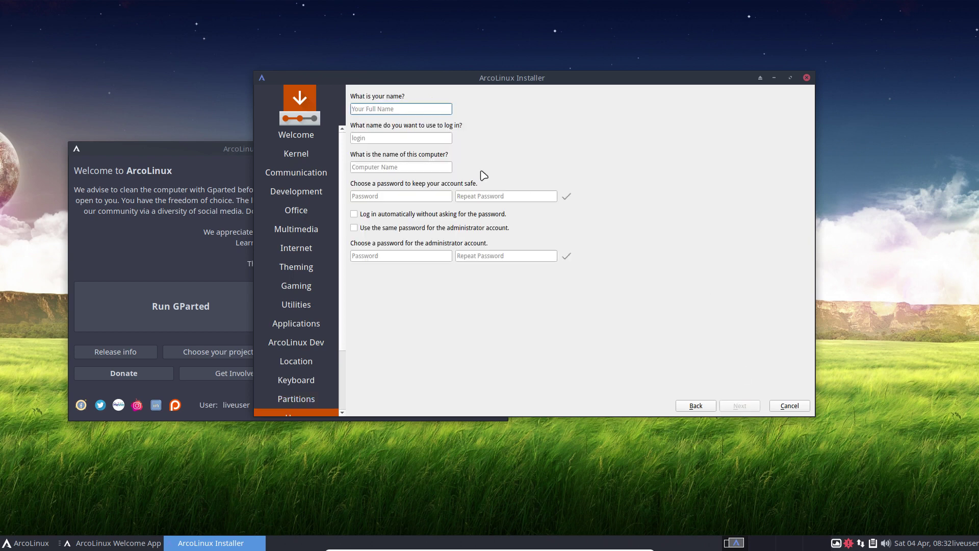
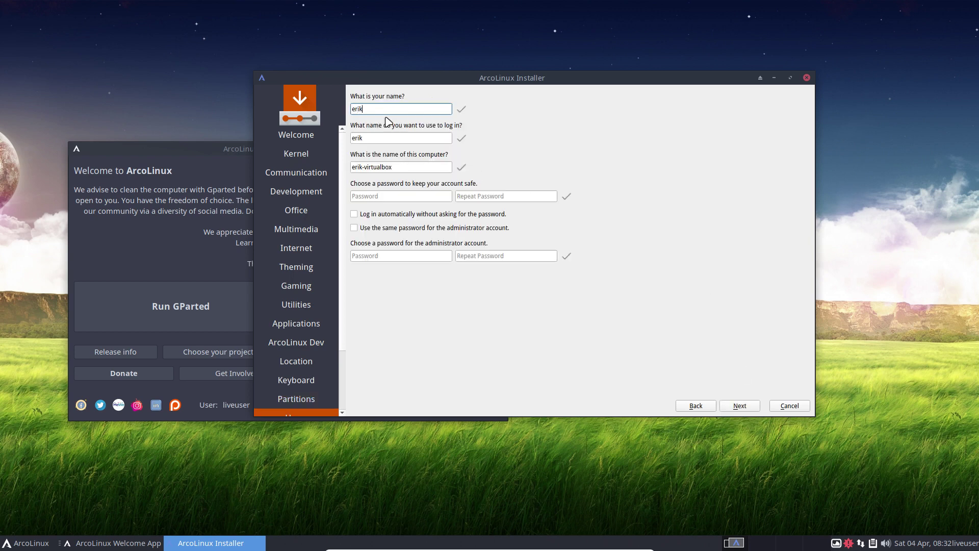
- Enter the user's name and login name, reuse the password for administrator, and enable automatic login
{"action": "key", "text": "Tab"}
{"action": "key", "text": "Tab"}
{"action": "key", "text": "Tab"}
{"action": "key", "text": "Tab"}
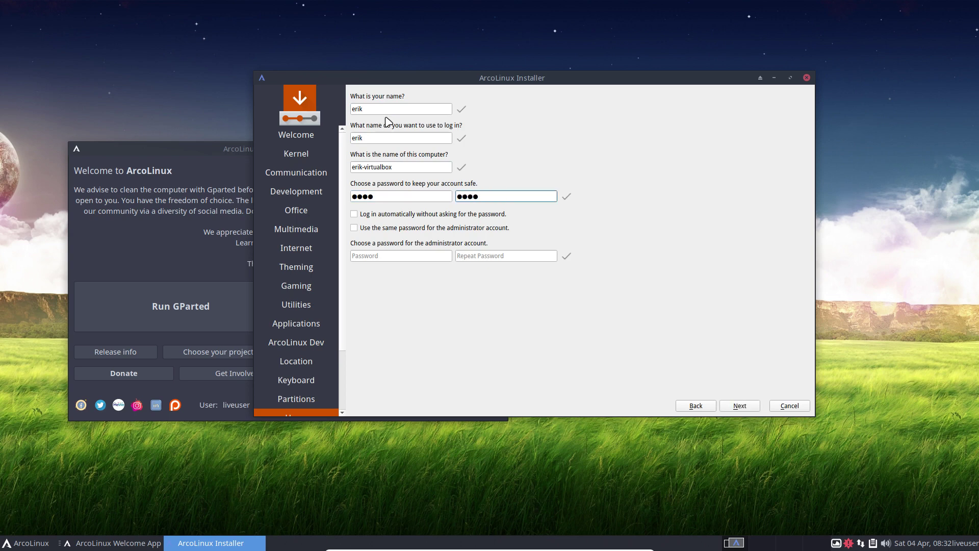
{"action": "left_click", "coordinate": [385, 214]}
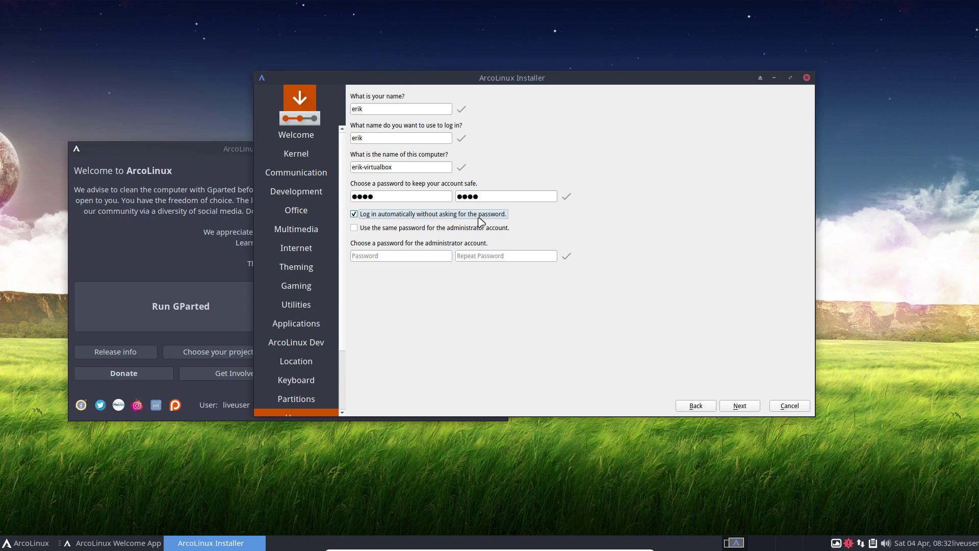
{"action": "left_click", "coordinate": [362, 228]}
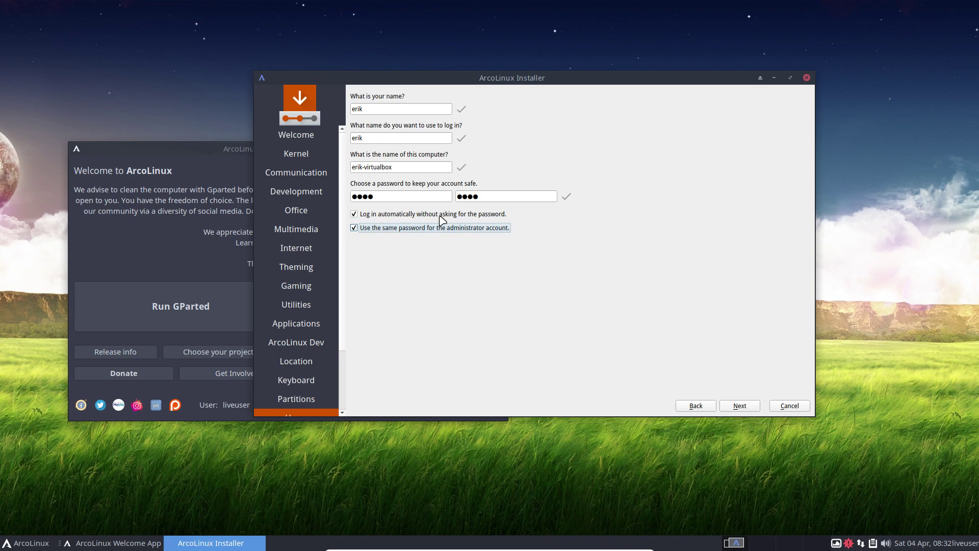
{"action": "left_click", "coordinate": [416, 215]}
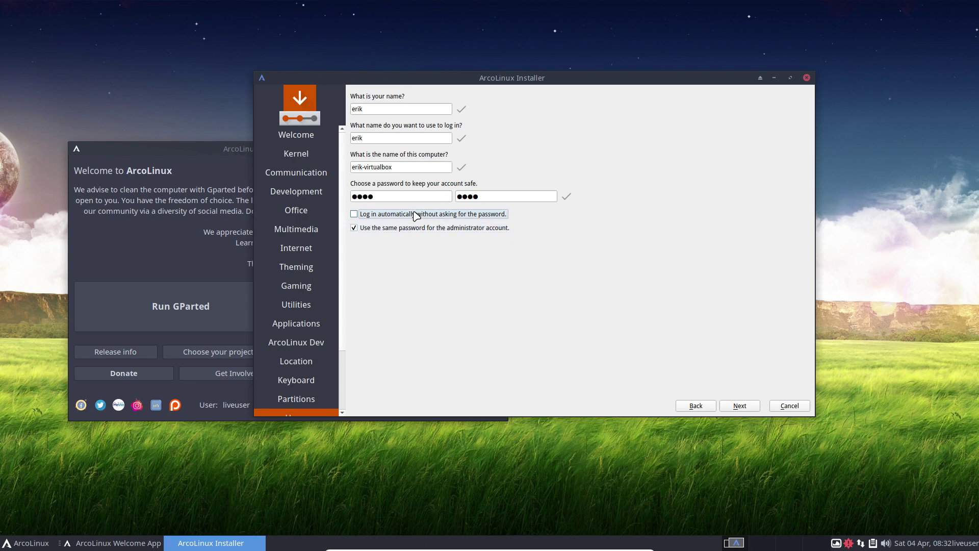
{"action": "left_click", "coordinate": [414, 213]}
{"action": "left_click", "coordinate": [741, 408]}
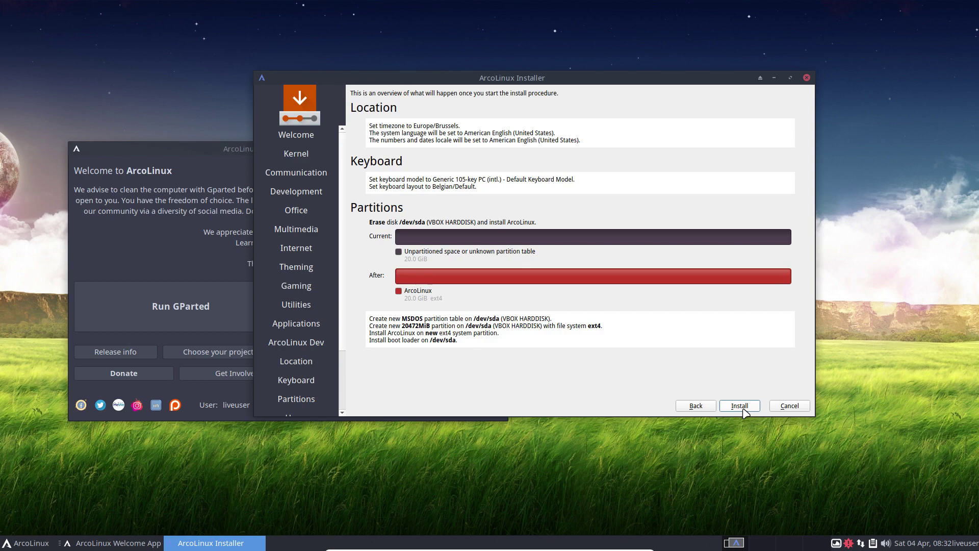
- Begin installing ArcoLinux onto /dev/sda from the Summary page
{"action": "left_click", "coordinate": [743, 410]}
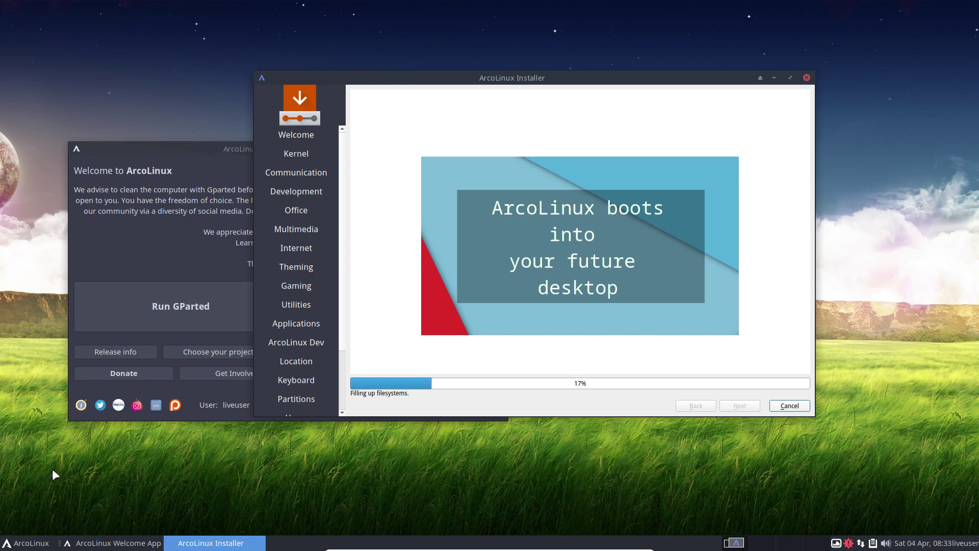
- Browse the Whisker menu categories, close the menu, and raise the ArcoLinux Welcome App window
{"action": "left_click", "coordinate": [25, 542]}
{"action": "mouse_move", "coordinate": [37, 430]}
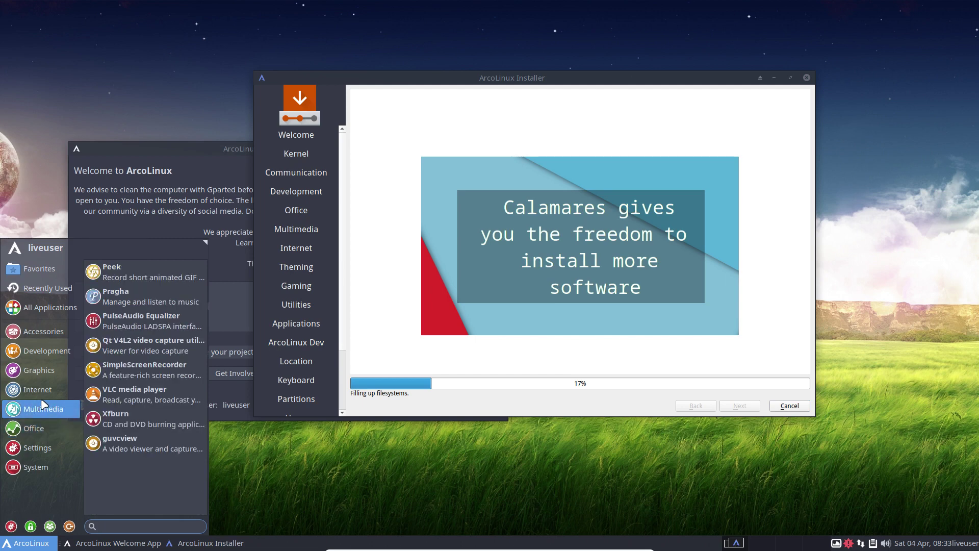
{"action": "mouse_move", "coordinate": [41, 391]}
{"action": "mouse_move", "coordinate": [42, 373]}
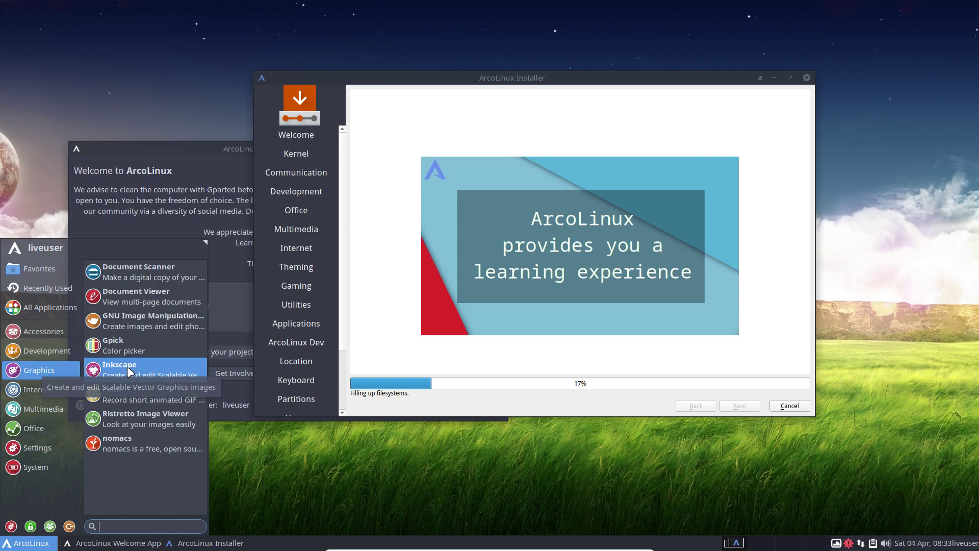
{"action": "mouse_move", "coordinate": [42, 347]}
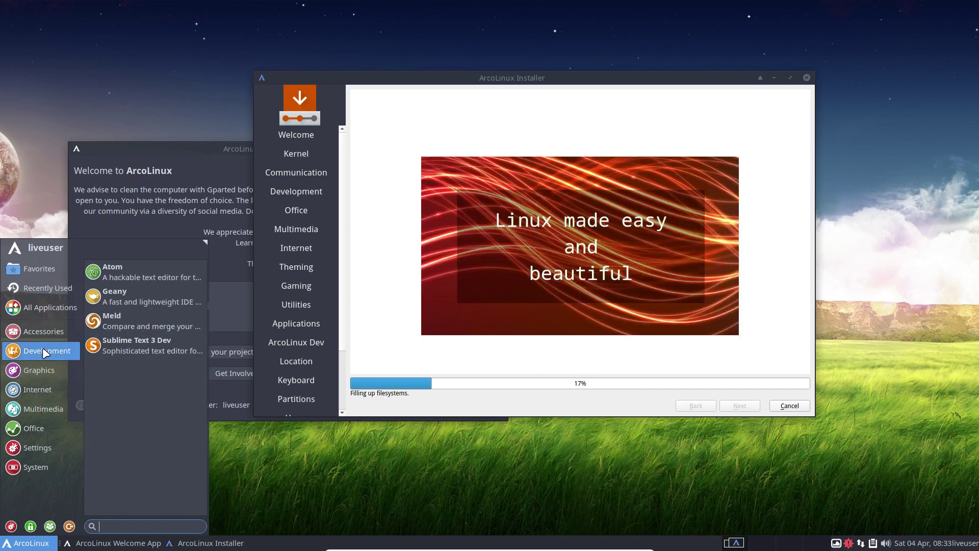
{"action": "mouse_move", "coordinate": [46, 330]}
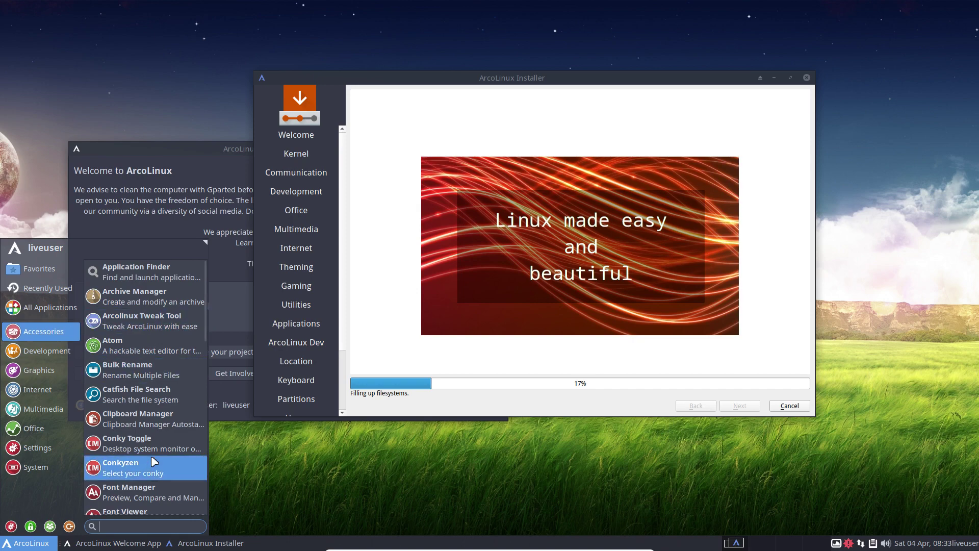
{"action": "scroll", "coordinate": [151, 455], "scroll_direction": "down", "scroll_amount": 10}
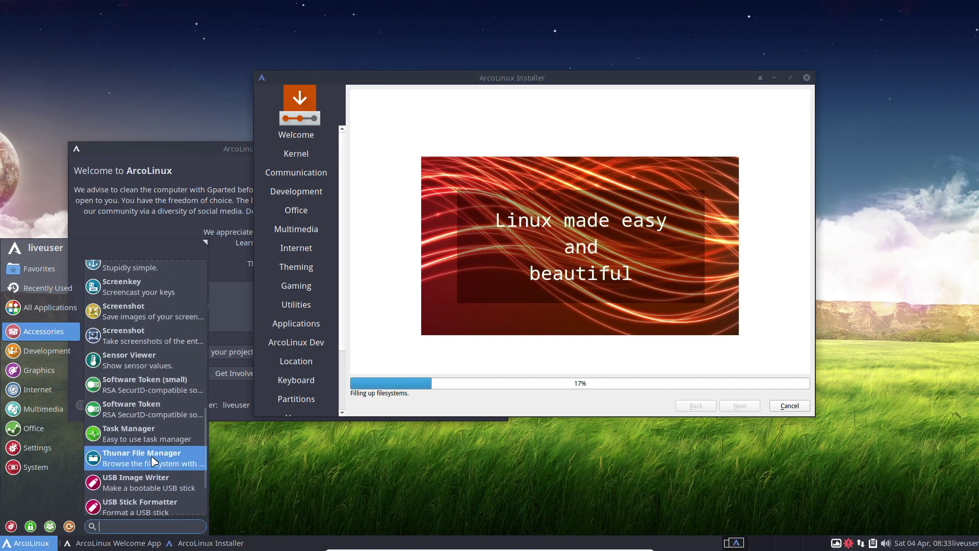
{"action": "left_click", "coordinate": [619, 356]}
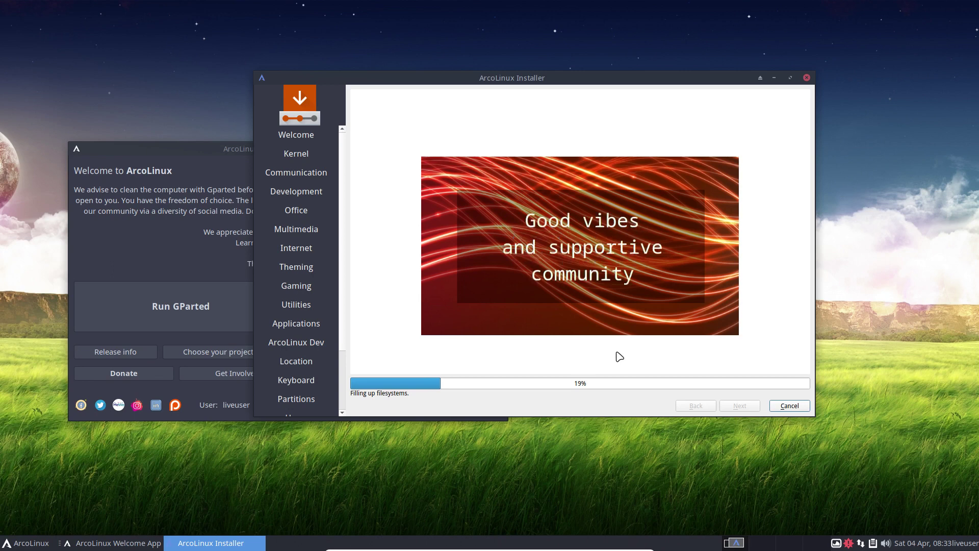
{"action": "left_click", "coordinate": [201, 251]}
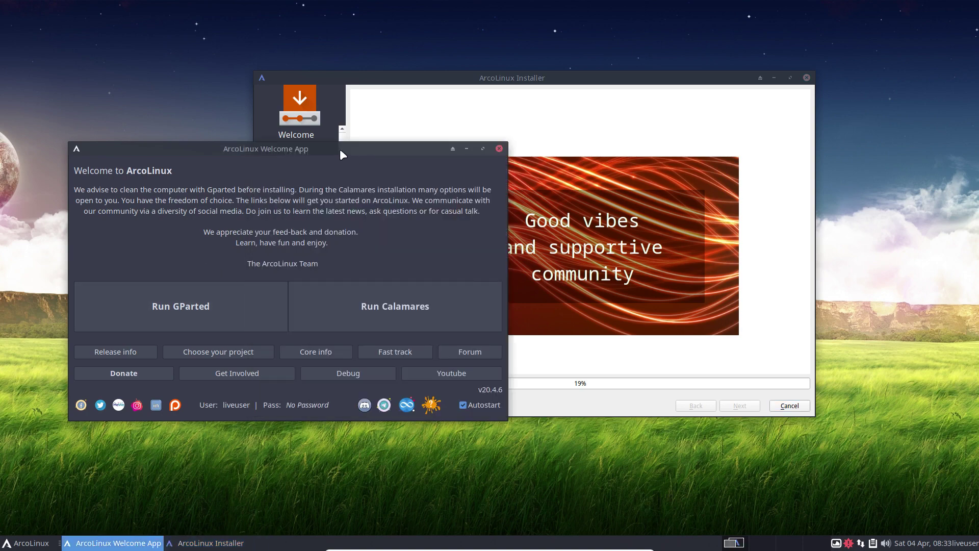
- Bring the ArcoLinux Installer window, now at 23% progress, back to the front
{"action": "left_click", "coordinate": [424, 126]}
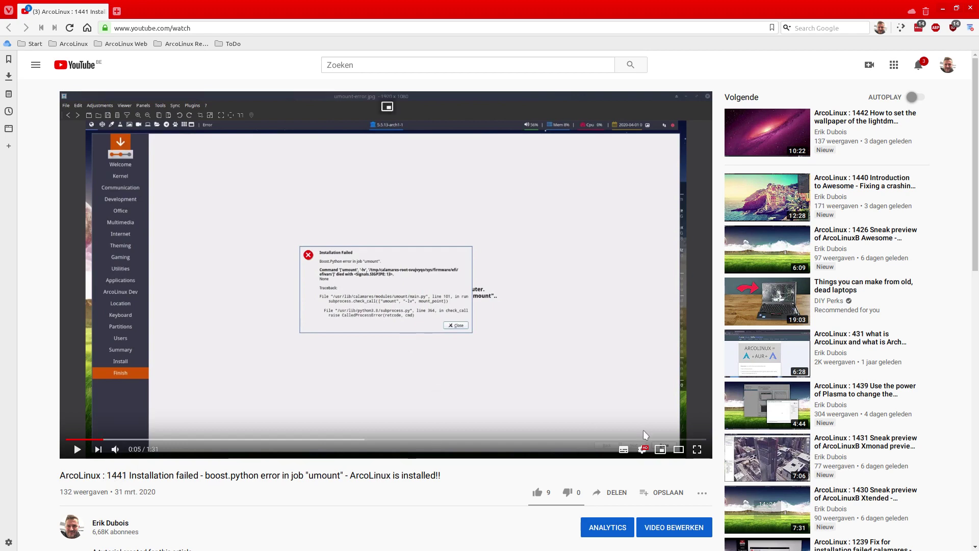
{"action": "left_click", "coordinate": [697, 449]}
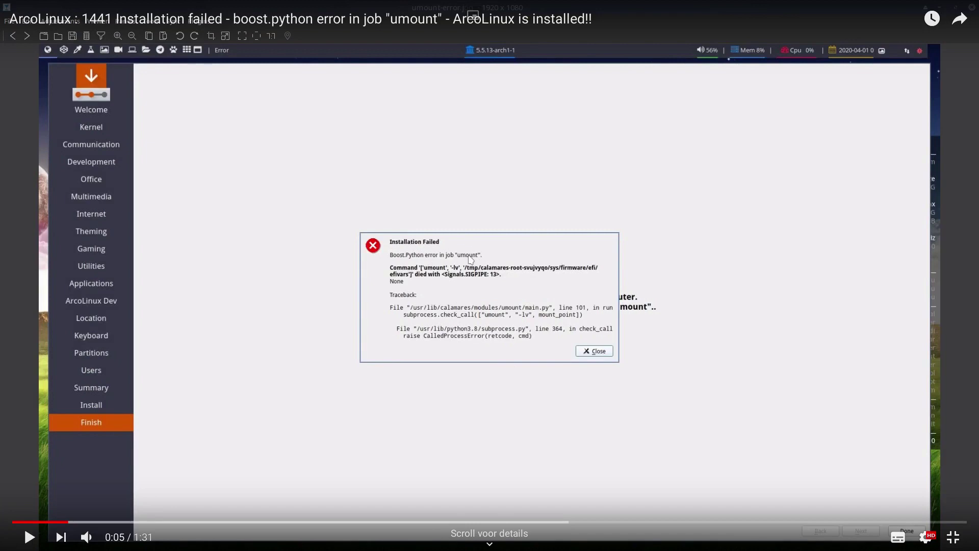
{"action": "key", "text": "ctrl+h"}
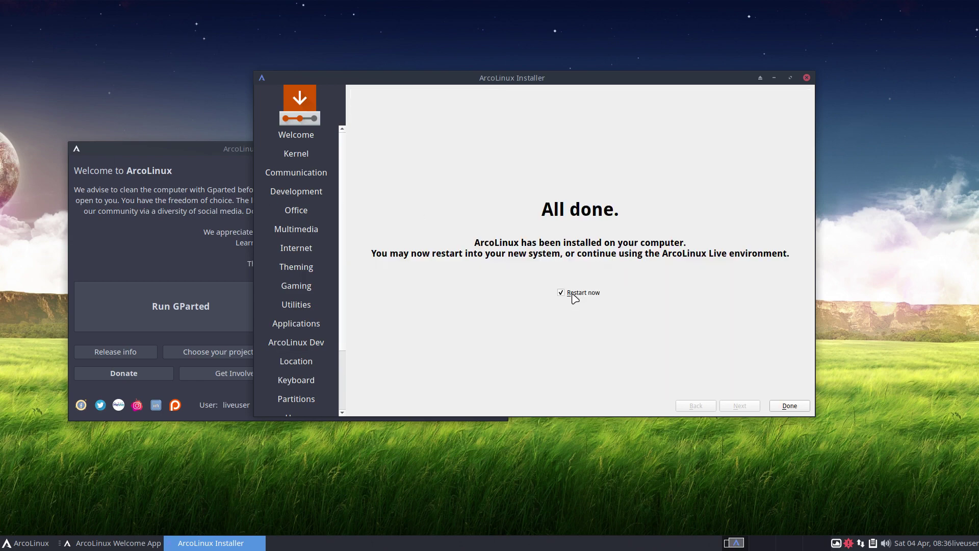
- Finish Calamares with 'Restart now' ticked to reboot into the installed ArcoLinux
{"action": "left_click", "coordinate": [786, 406]}
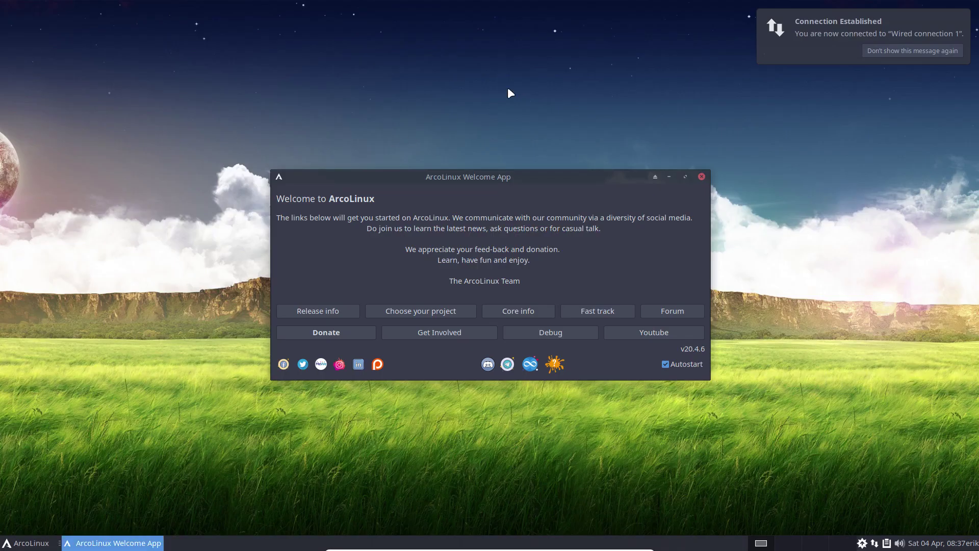
- Dismiss the connection notification, untick Welcome App Autostart, close it, and log out of Xfce
{"action": "left_click", "coordinate": [904, 49]}
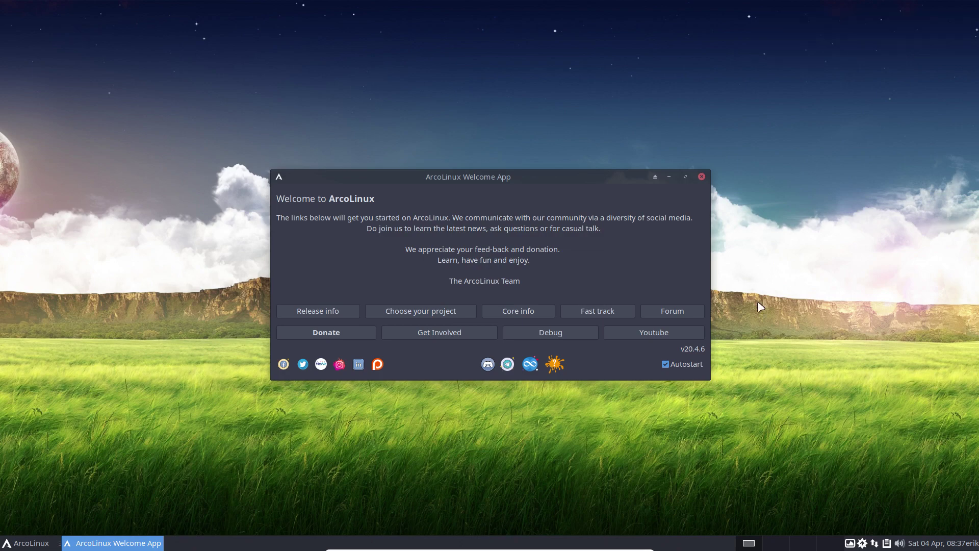
{"action": "left_click", "coordinate": [665, 364]}
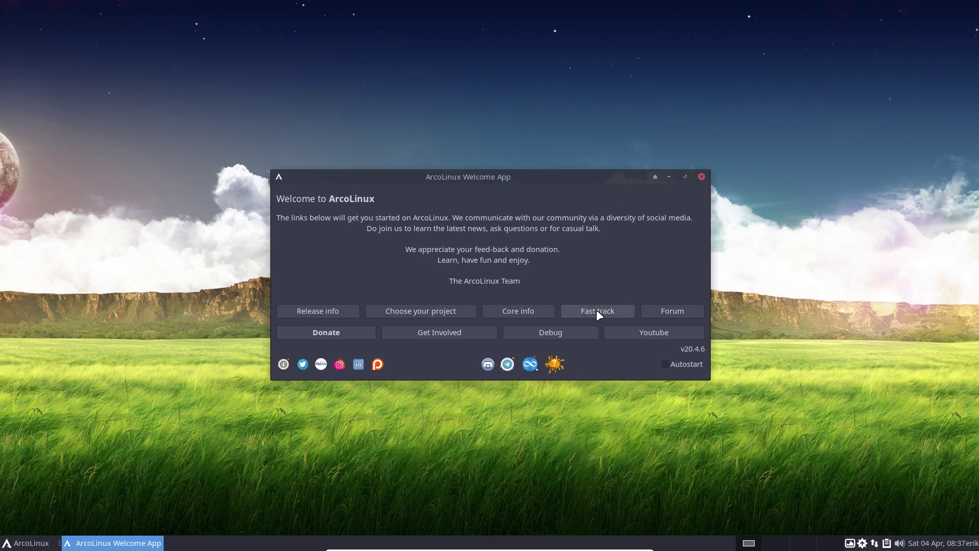
{"action": "left_click", "coordinate": [701, 176]}
{"action": "left_click", "coordinate": [29, 542]}
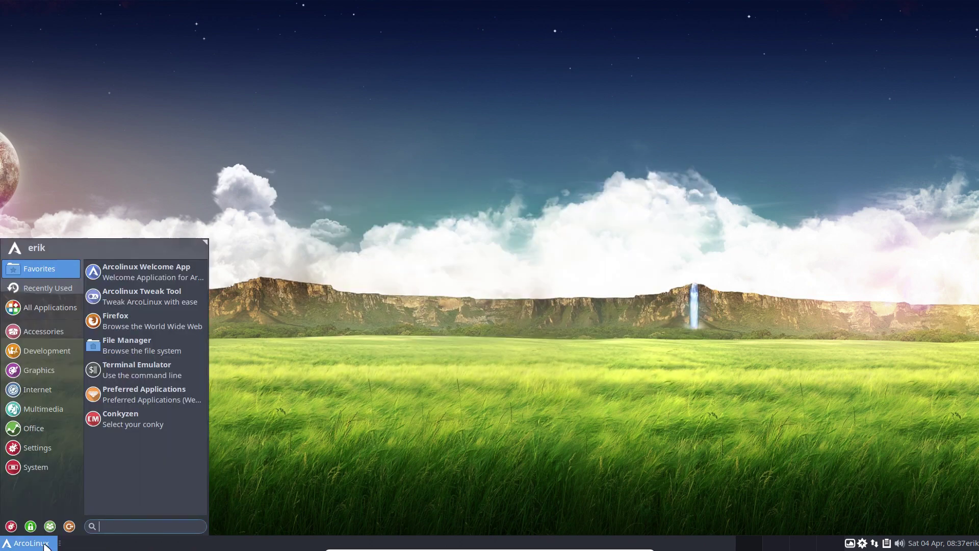
{"action": "left_click", "coordinate": [70, 525]}
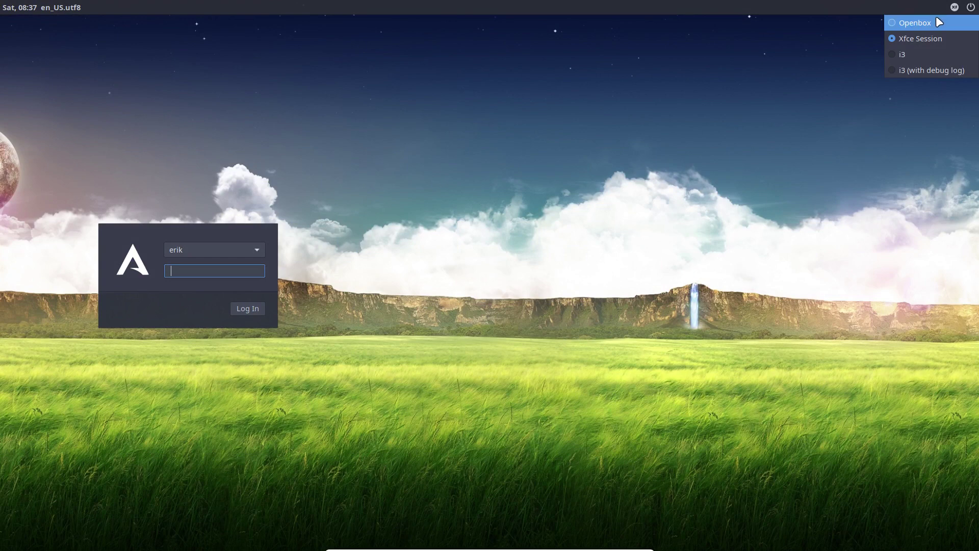
- Log into Openbox with the user password, open and dismiss the desktop menu, then log out with Super+X
{"action": "left_click", "coordinate": [899, 22]}
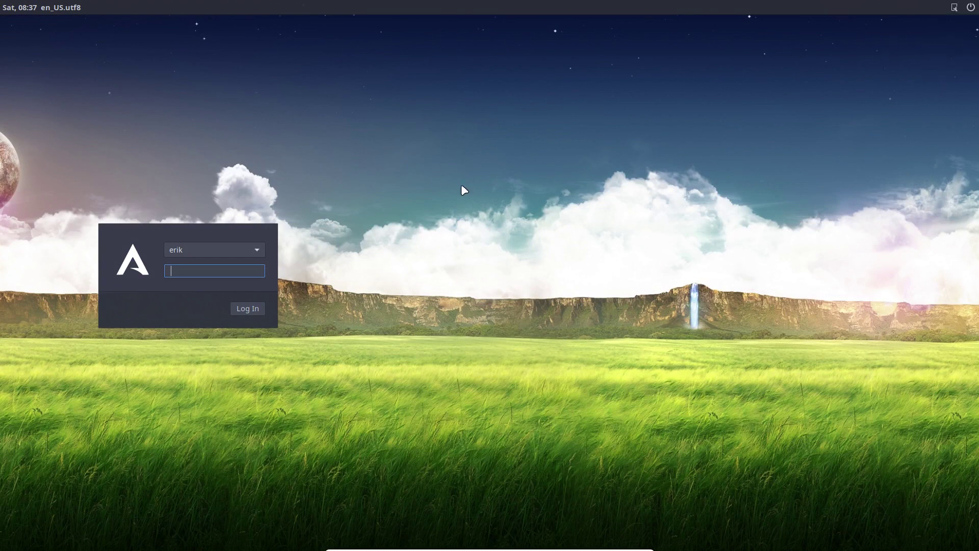
{"action": "type", "text": "****"}
{"action": "key", "text": "Return"}
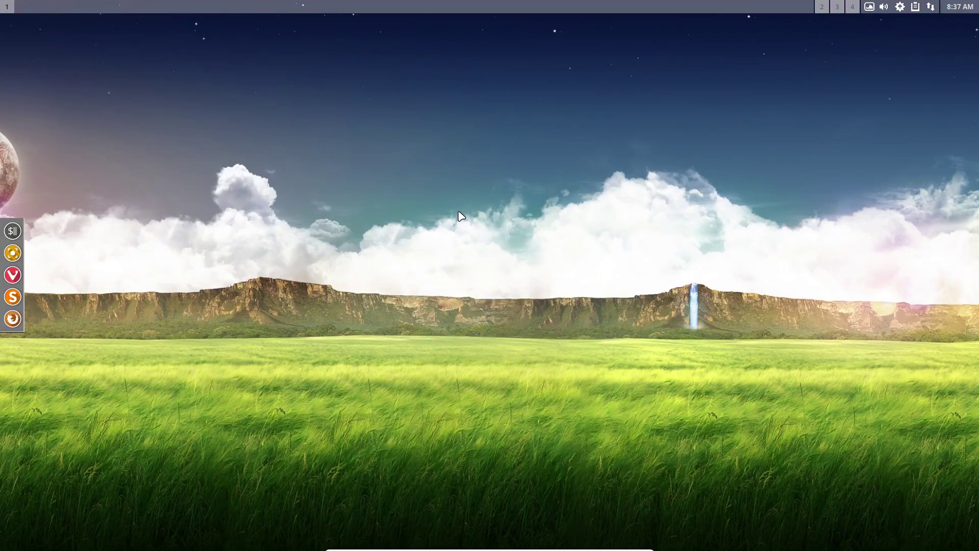
{"action": "right_click", "coordinate": [336, 184]}
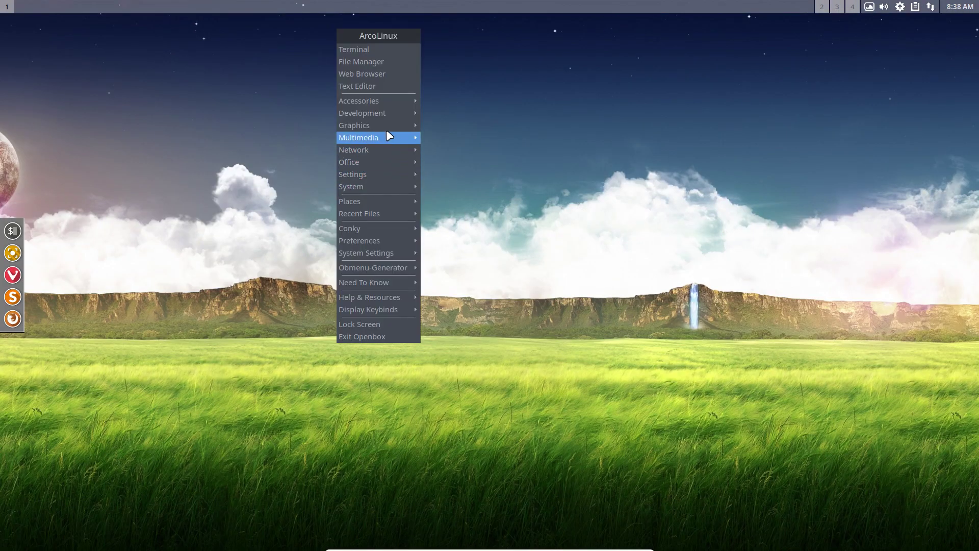
{"action": "left_click", "coordinate": [230, 237]}
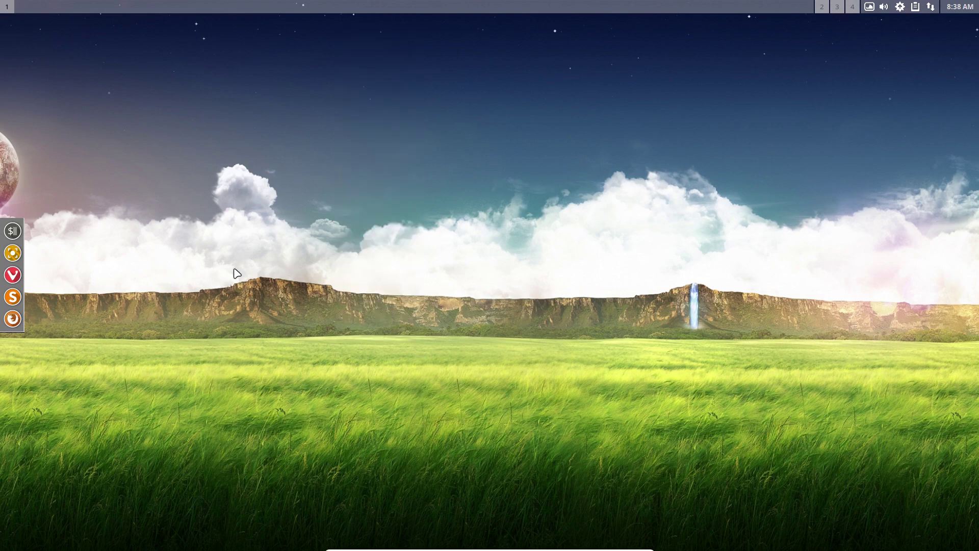
{"action": "key", "text": "super+x"}
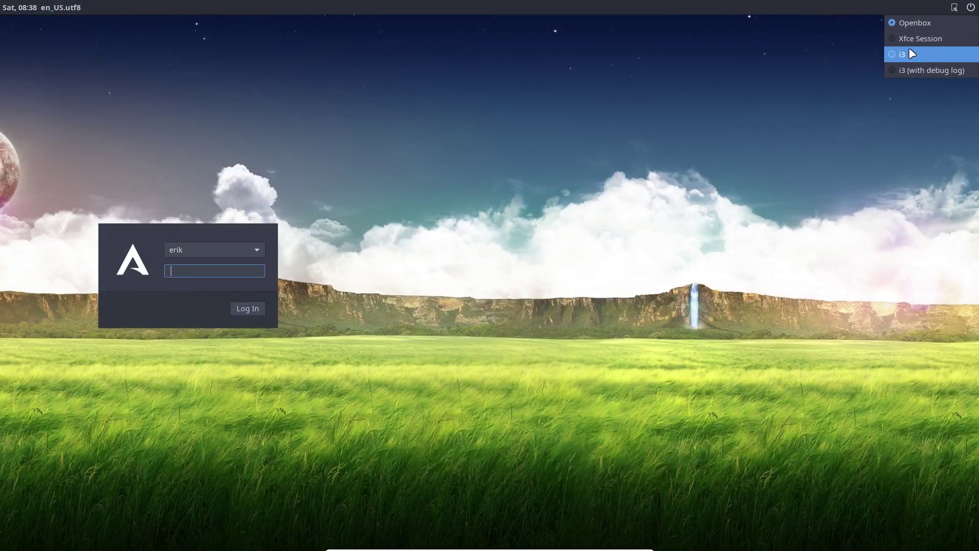
- Log into i3, open a terminal (Super+Enter) and file manager (Super+Shift+Enter), then bring up exit options
{"action": "left_click", "coordinate": [912, 54]}
{"action": "type", "text": "•••"}
{"action": "key", "text": "Return"}
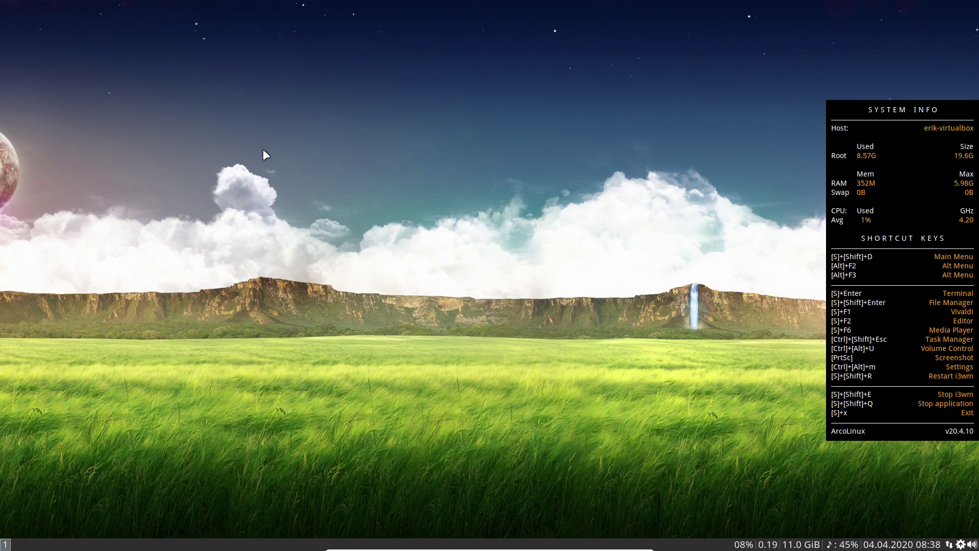
{"action": "key", "text": "super+Return"}
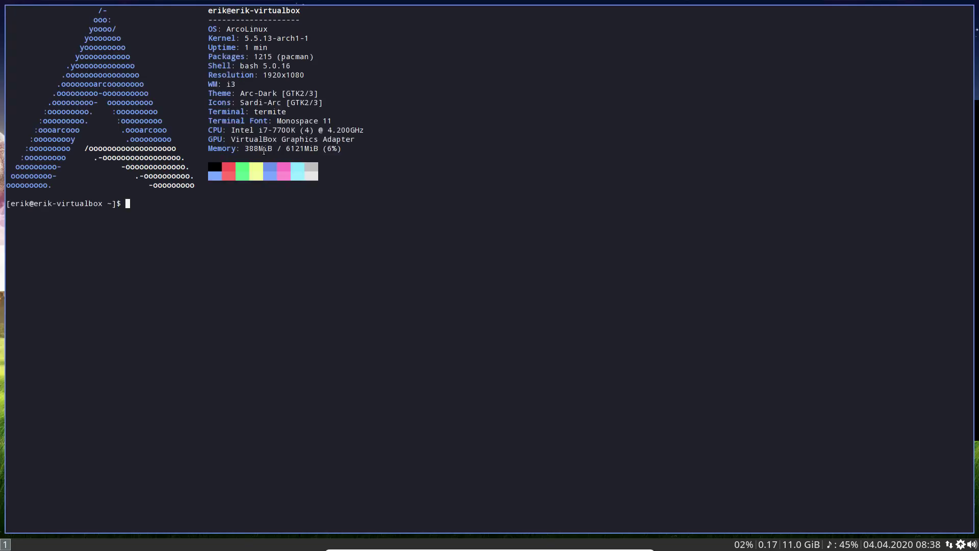
{"action": "key", "text": "super+shift+Return"}
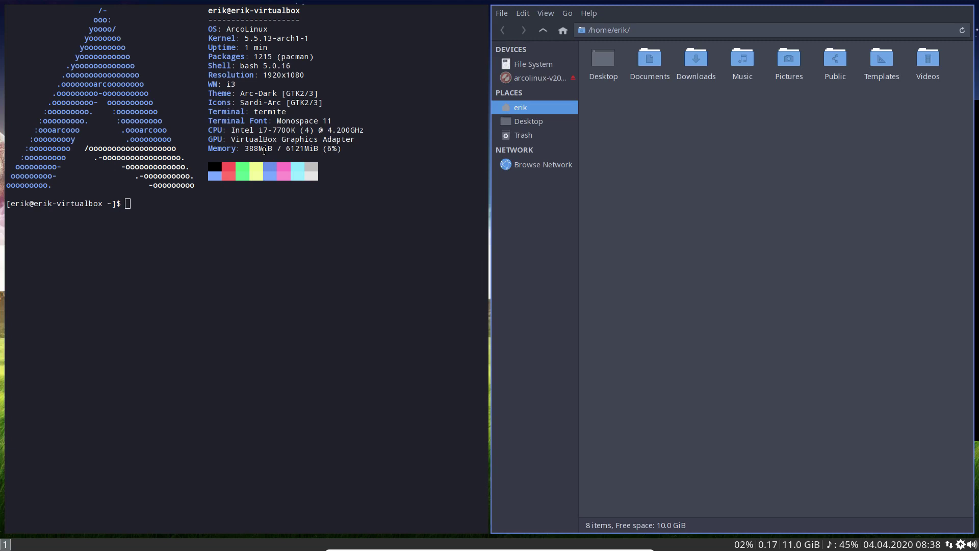
{"action": "key", "text": "super+shift+x"}
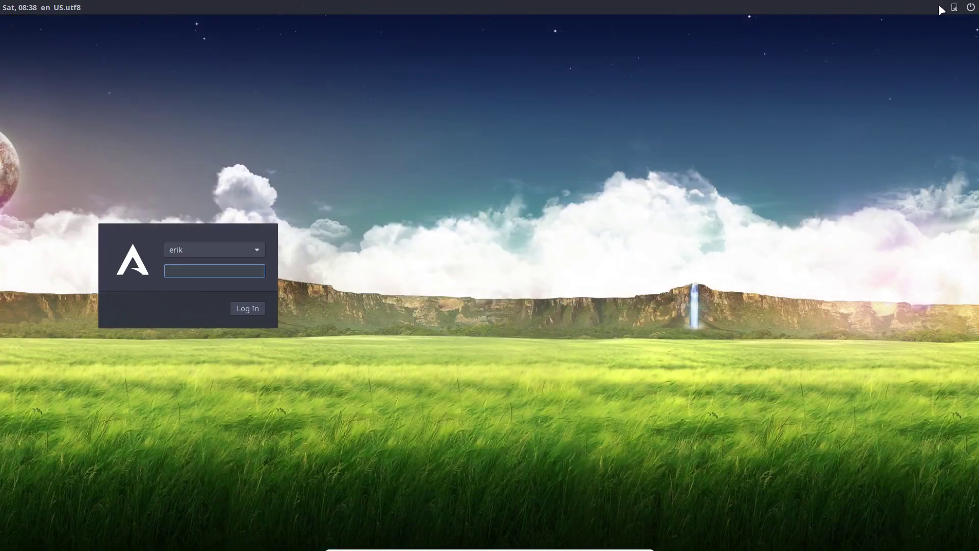
- Pick Xfce Session, log in with the user password, and open the Whisker applications menu
{"action": "left_click", "coordinate": [955, 8]}
{"action": "left_click", "coordinate": [929, 38]}
{"action": "type", "text": "***"}
{"action": "key", "text": "Return"}
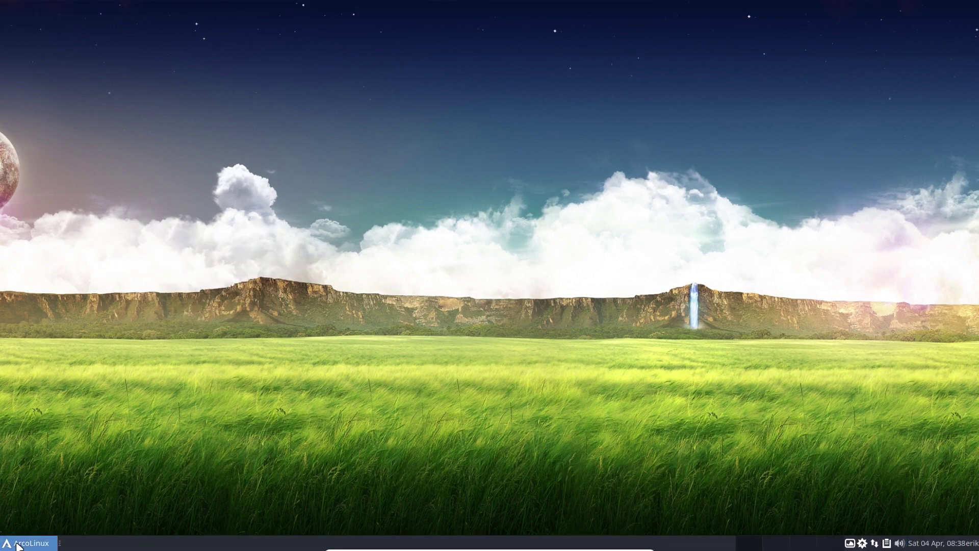
{"action": "left_click", "coordinate": [18, 544]}
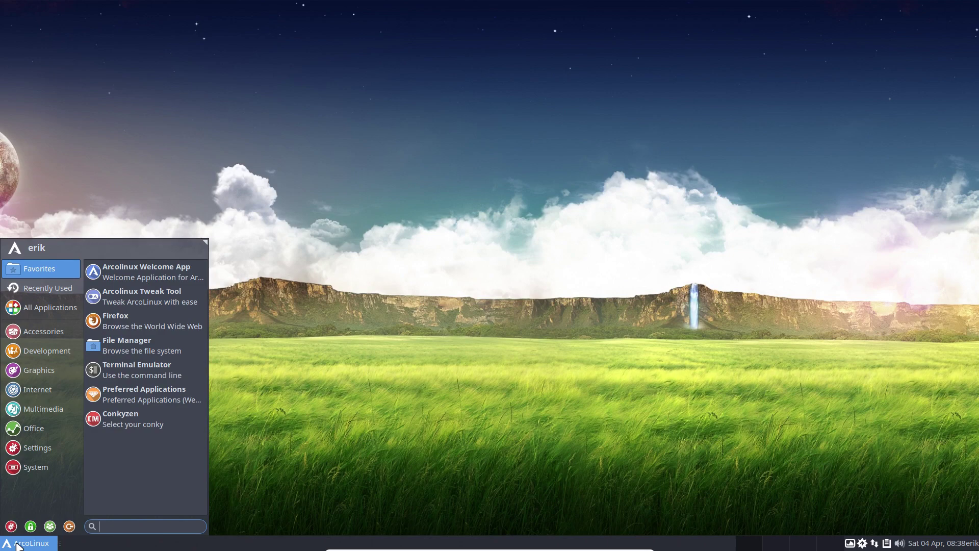